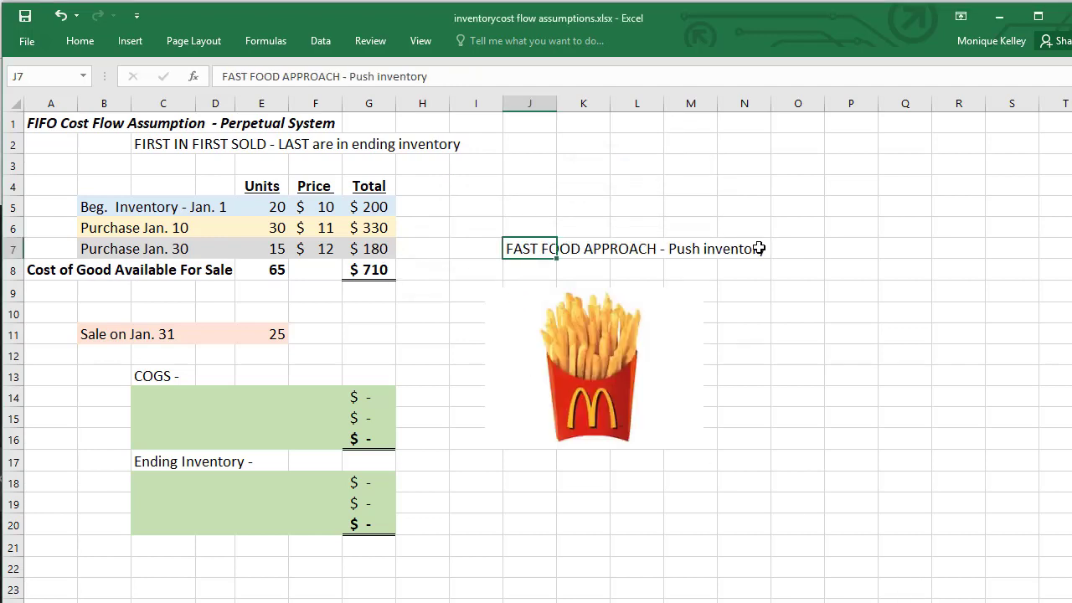
Step: Enter the first layer's $10 price in F14
left_click(589, 369)
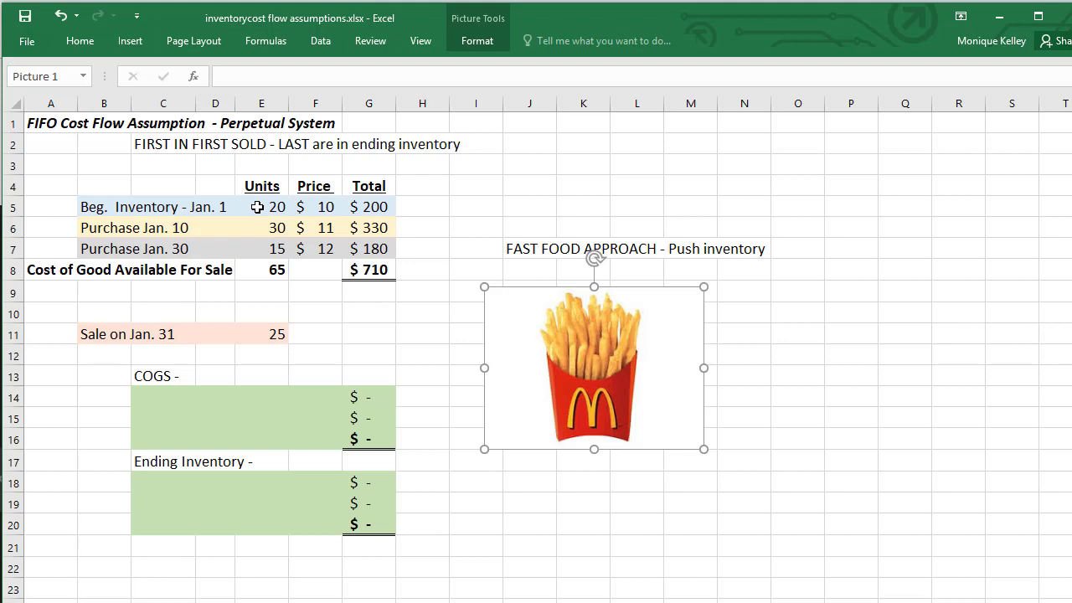
left_click(270, 399)
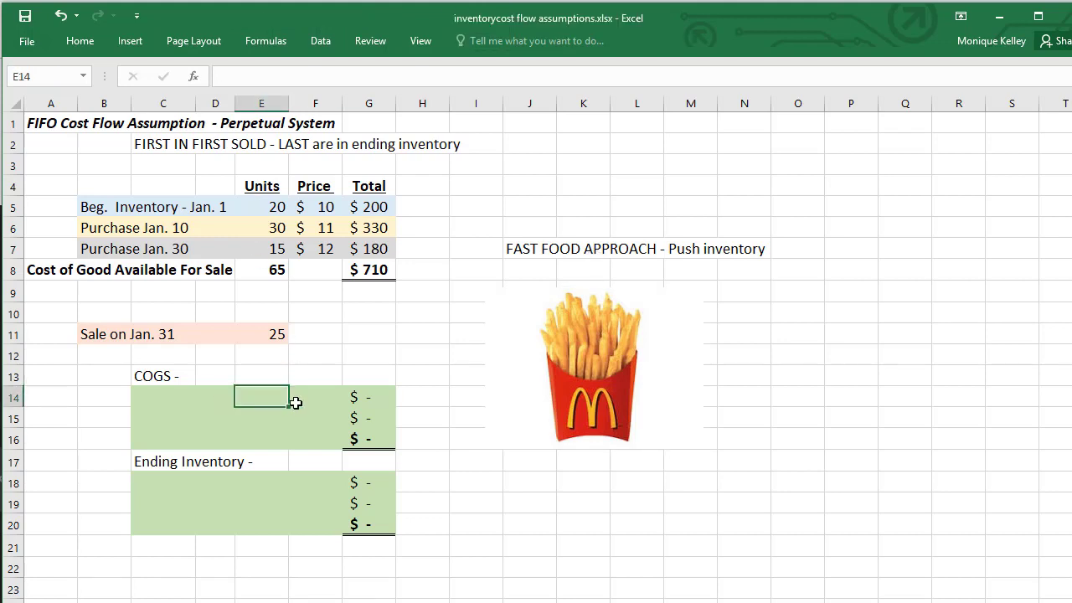
type("Jan")
key("Return")
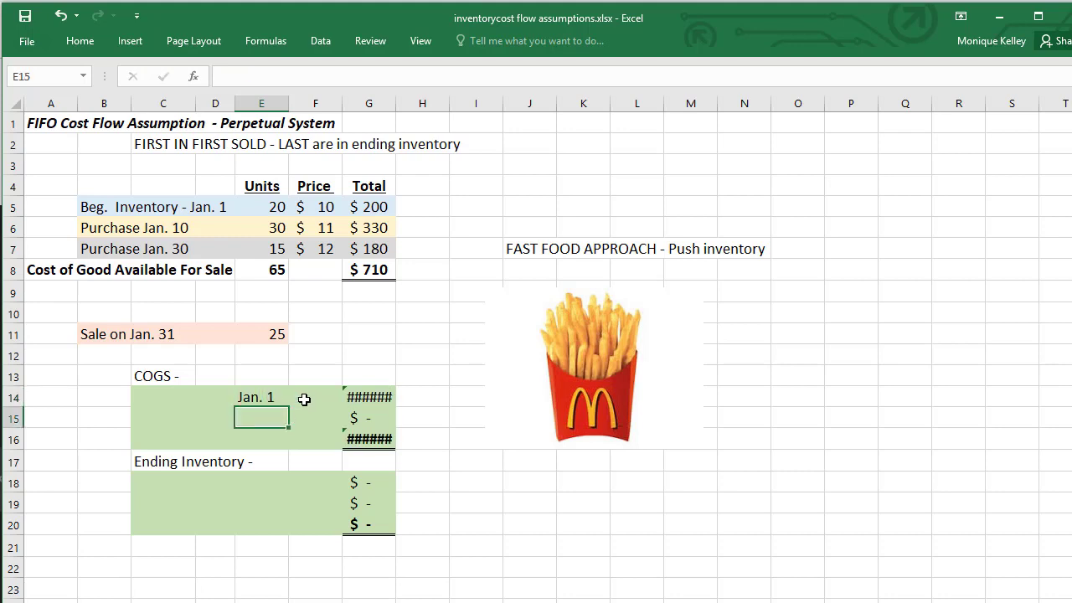
left_click(307, 399)
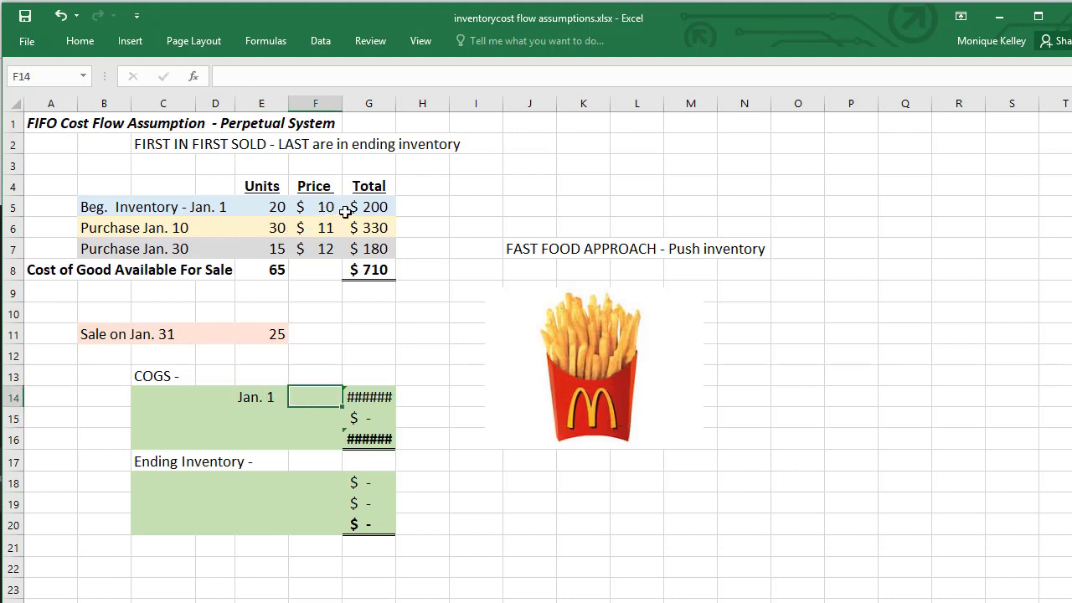
type("10")
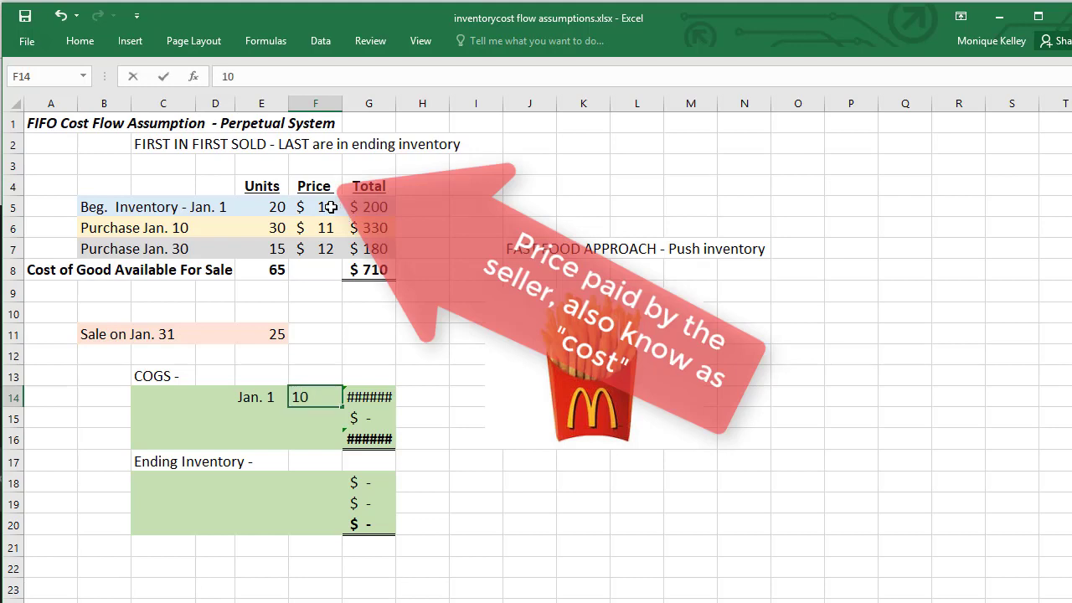
key("Return")
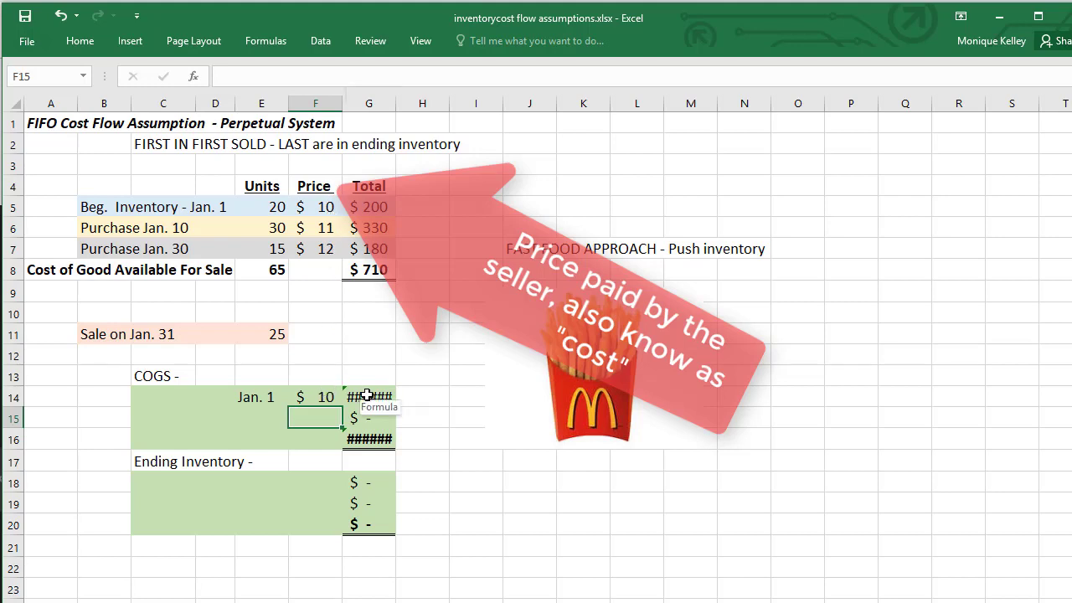
Step: Put Jan. 1 in D14 and correct the E14 units to 20, totalling $200
left_click(388, 104)
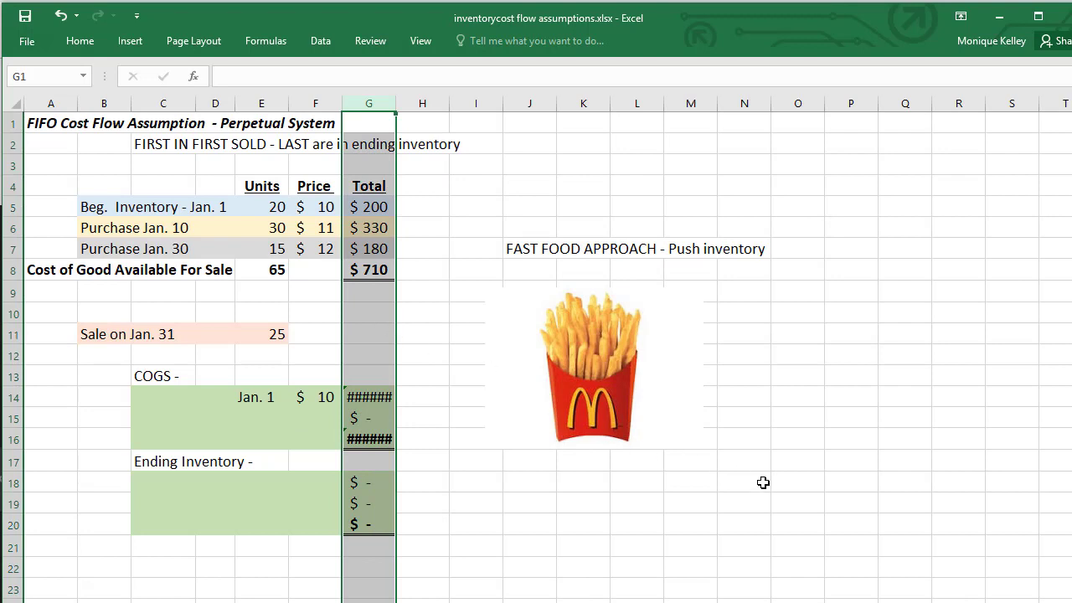
left_click(310, 397)
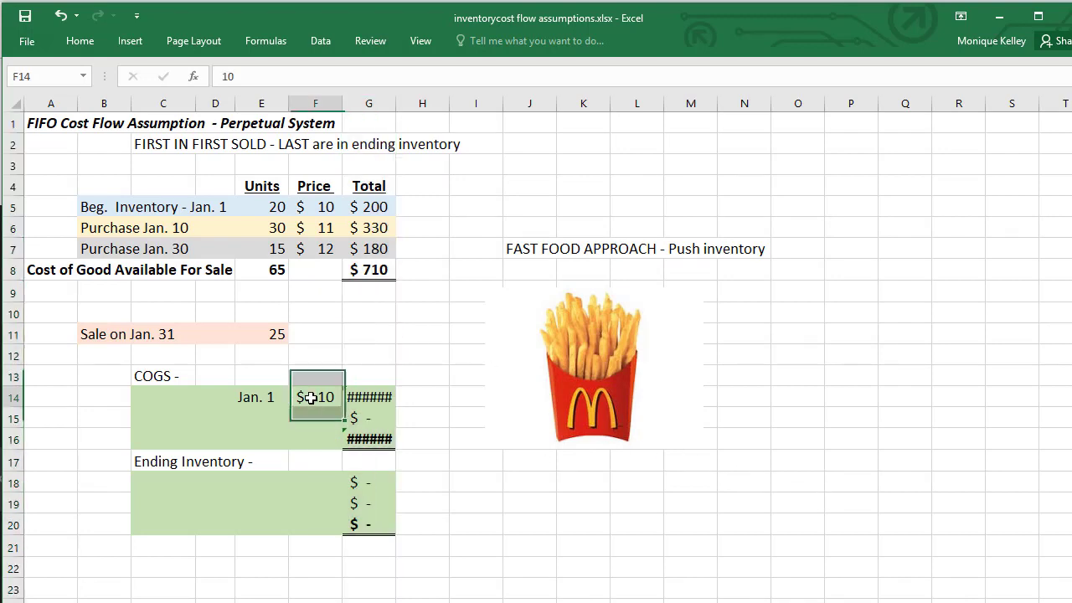
left_click(249, 397)
left_click(203, 398)
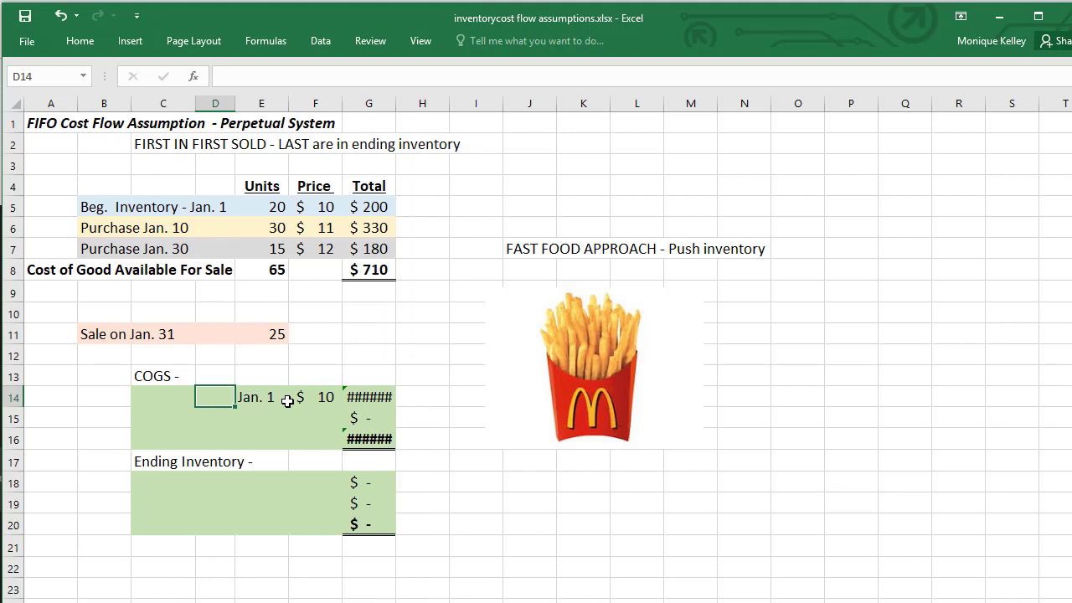
type("Jan. 1")
key("Tab")
type("10")
key("Tab")
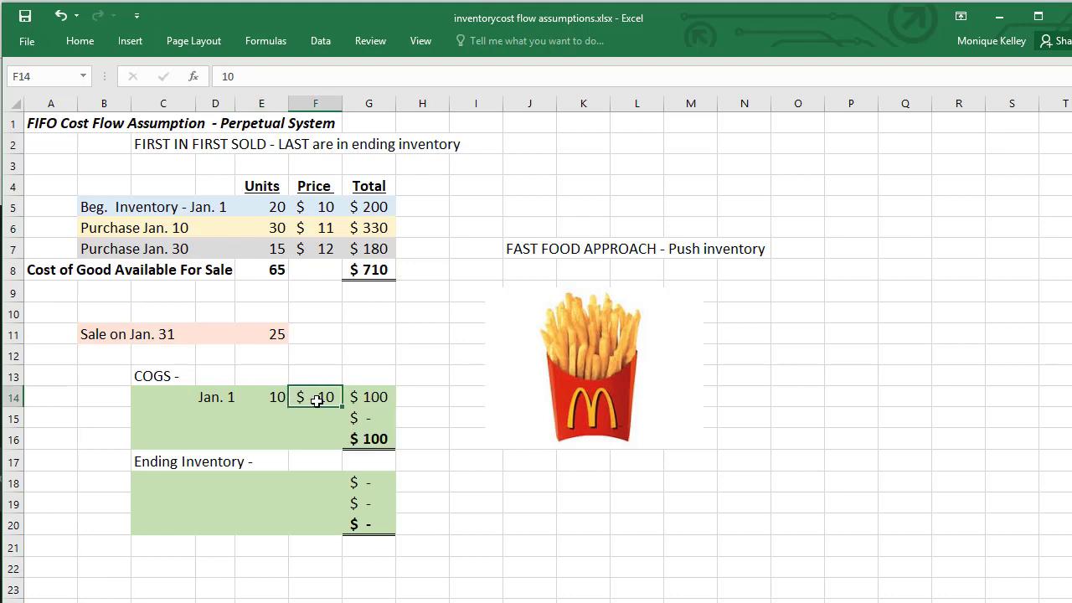
left_click(281, 402)
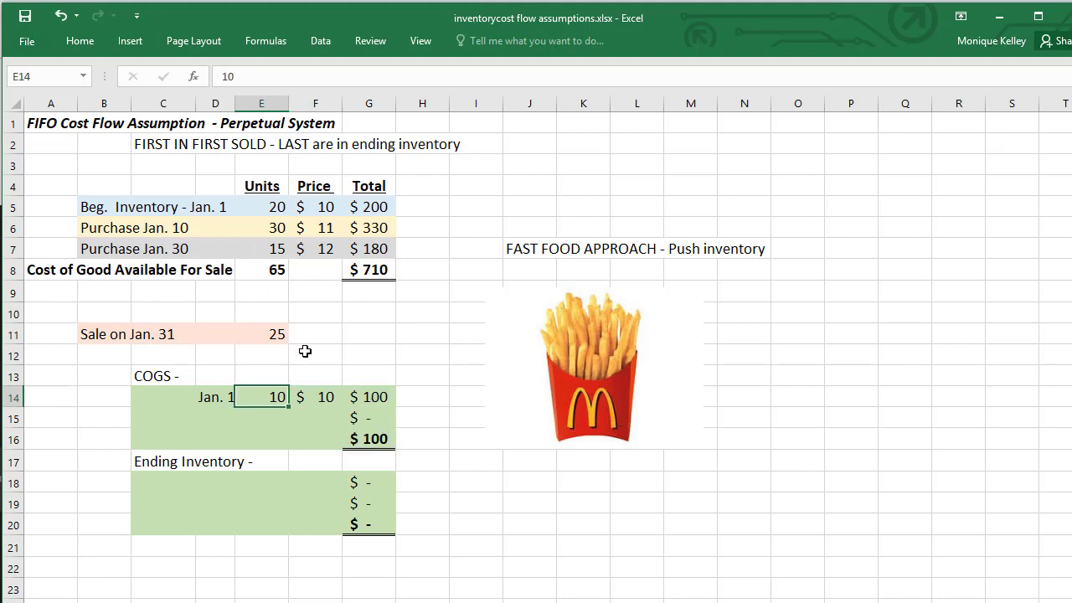
key("Delete")
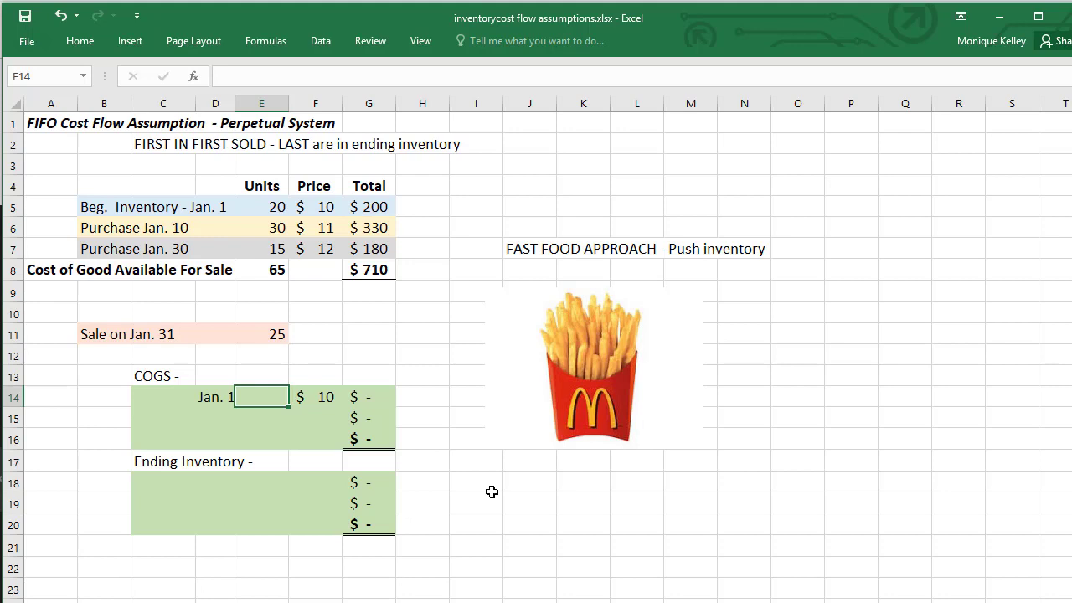
type("20")
key("Return")
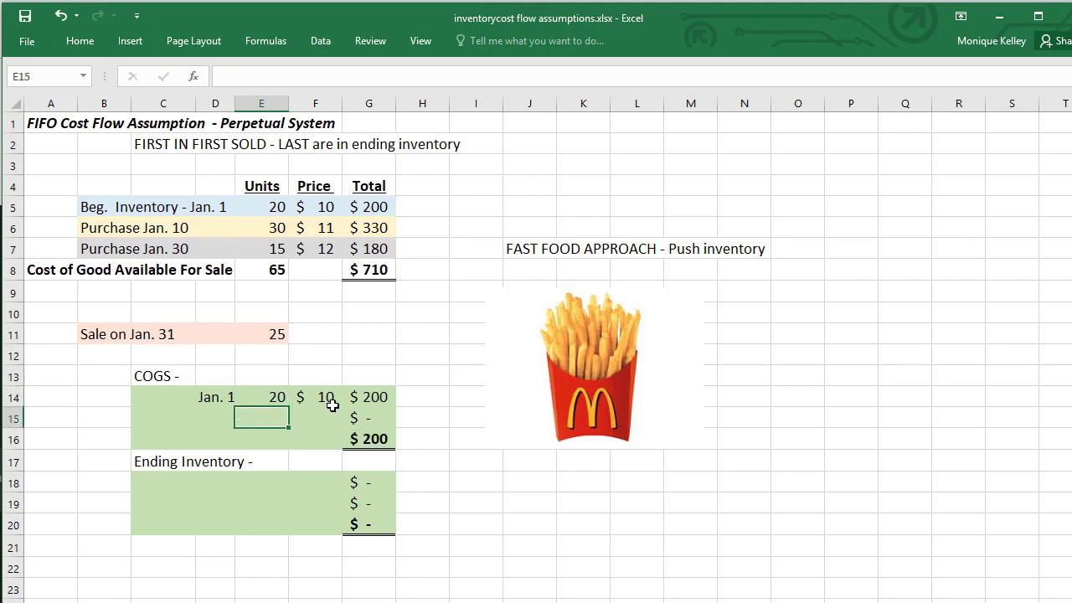
Step: Enter Jan. 10 in D15 and widen column D so the dates fit
left_click(224, 413)
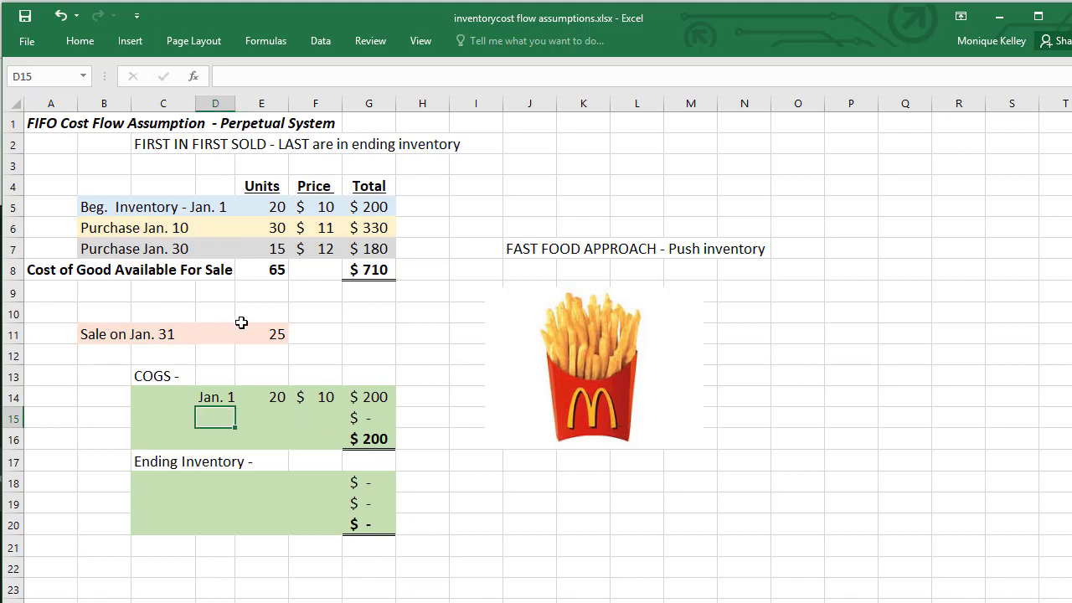
type("Jan.")
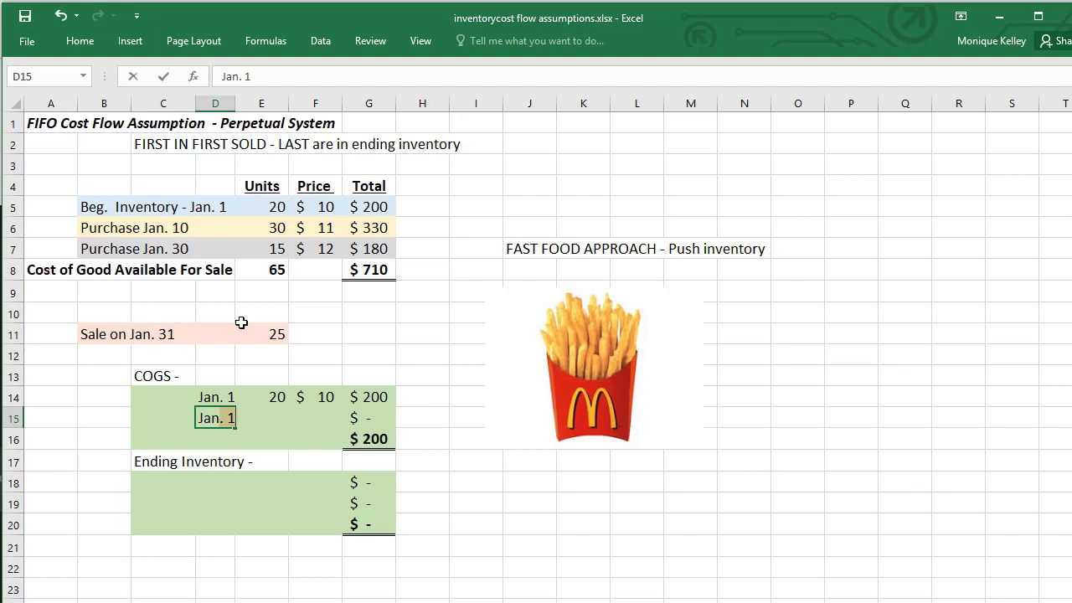
type(" 10")
key("Return")
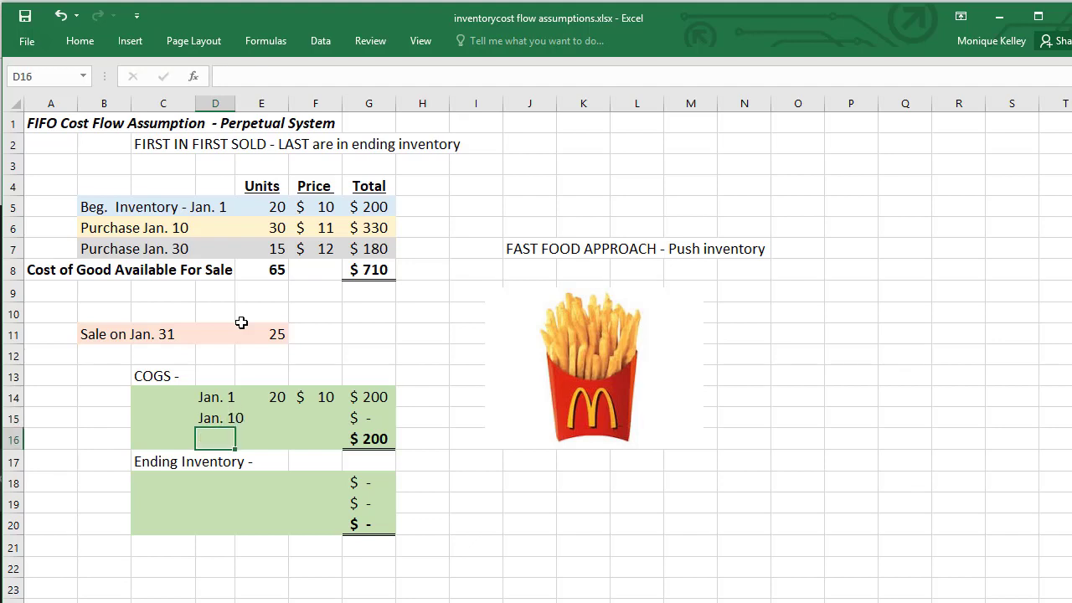
left_click(268, 416)
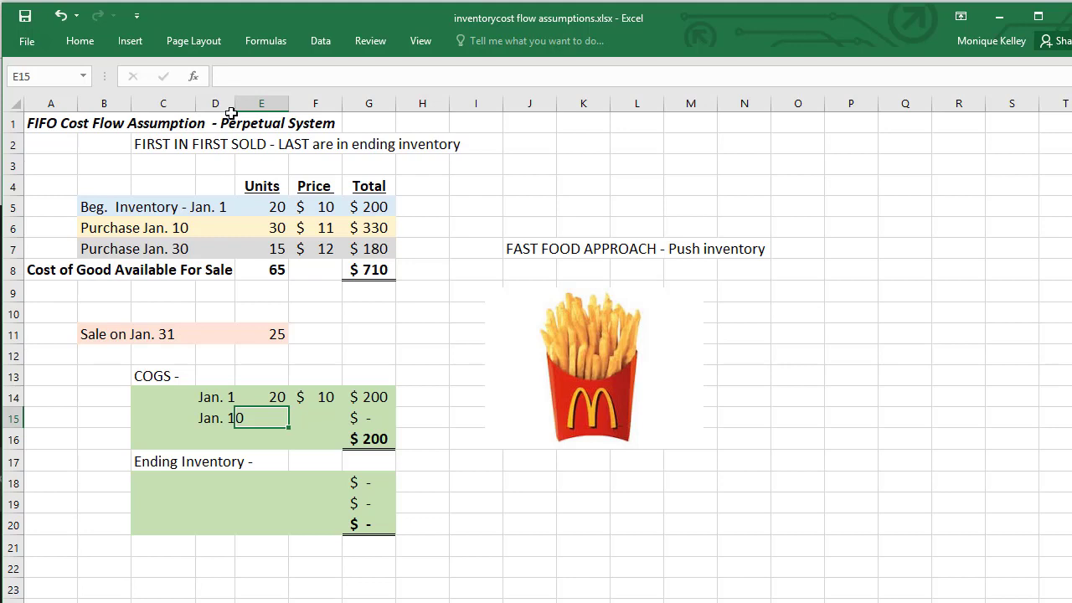
left_click_drag(235, 104, 248, 107)
Step: Enter $11 in F15 and 5 units in E15, then verify =SUM(G14:G15) gives $255
left_click(330, 402)
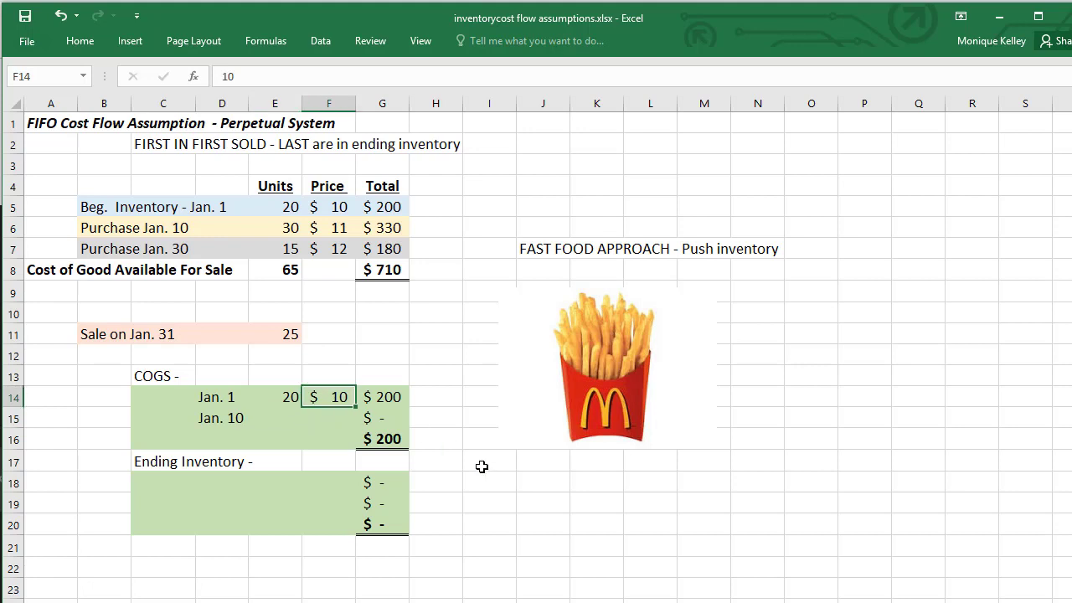
key("Down")
type("11")
key("Left")
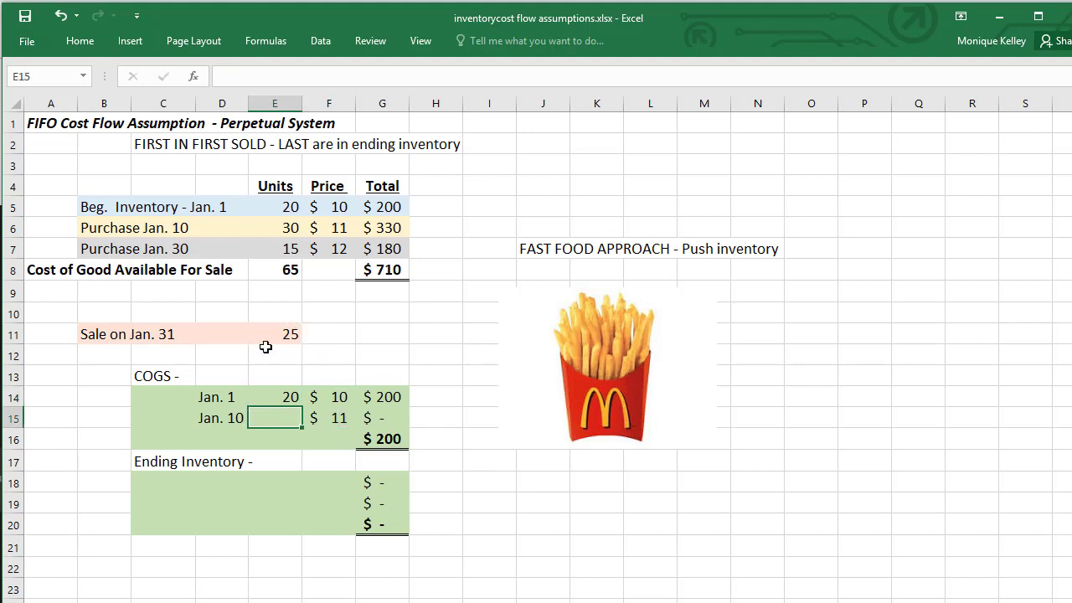
type("5")
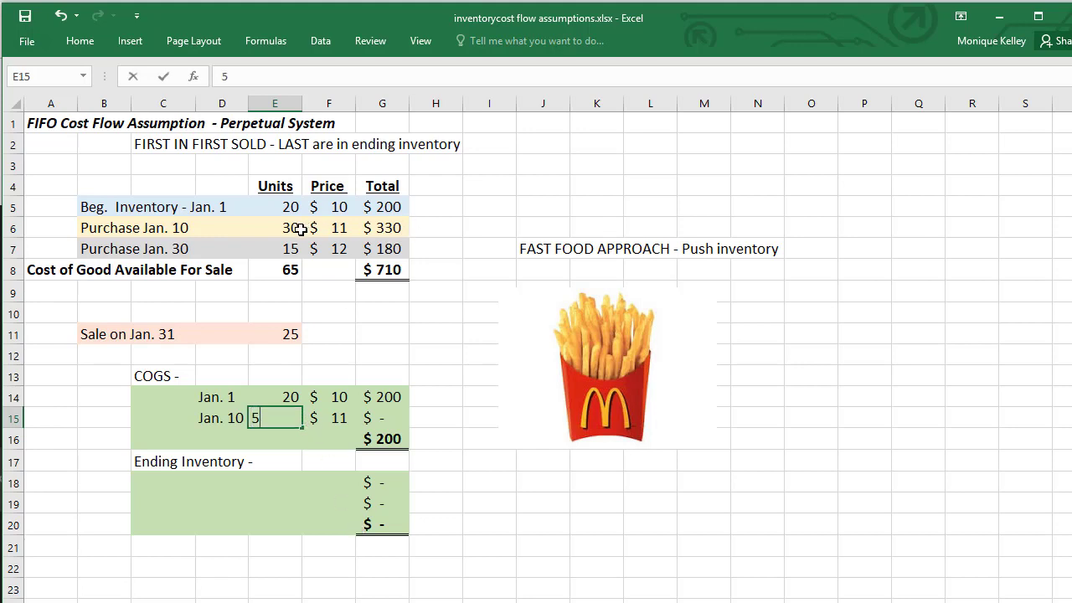
key("Return")
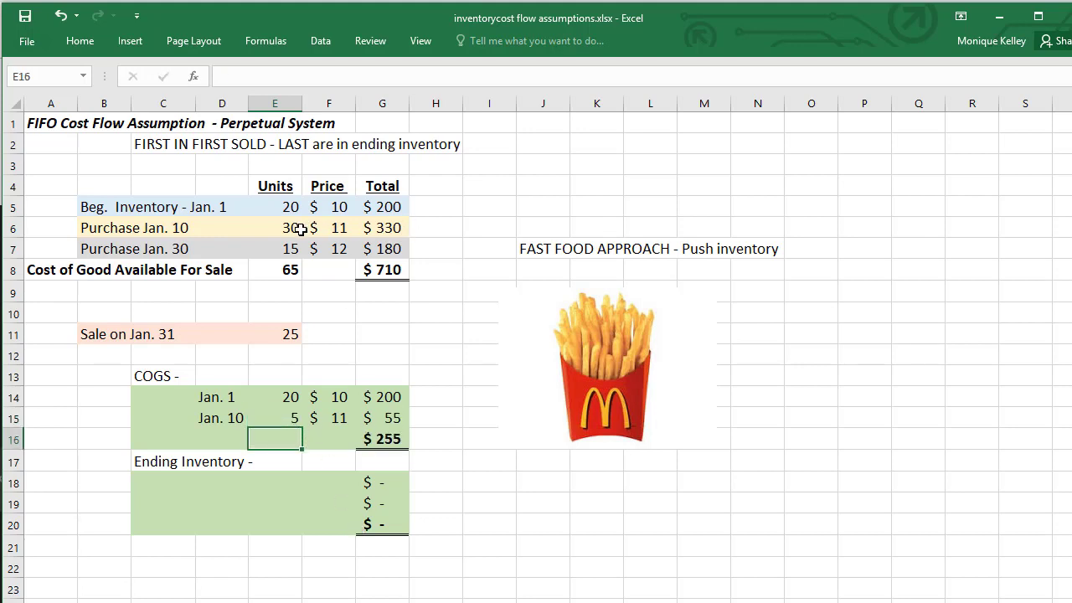
left_click(401, 441)
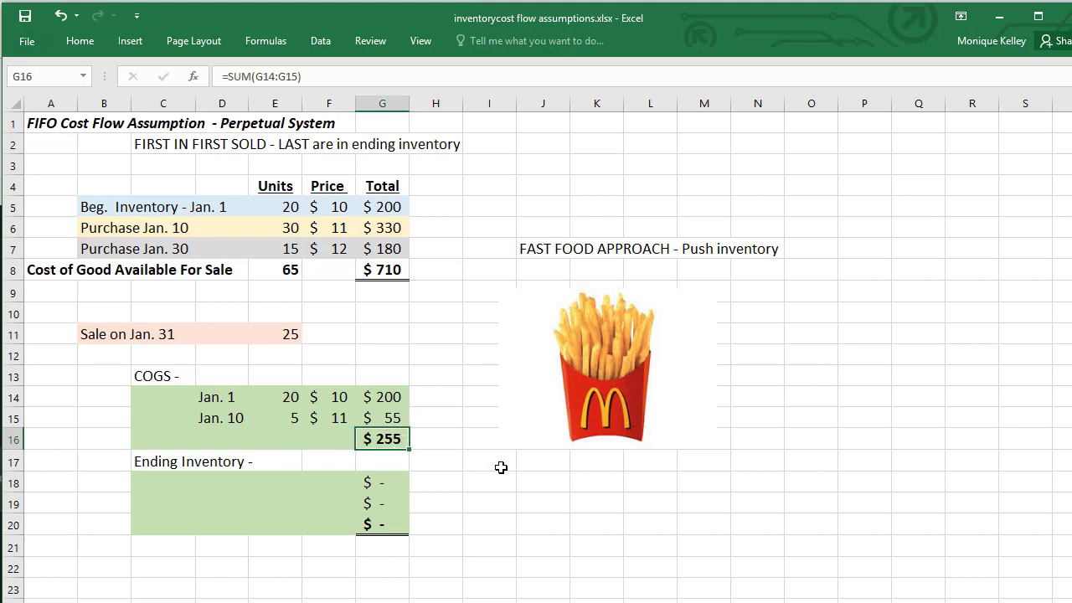
key("Left")
key("Left")
Step: Label the $255 total in E16 as COGS
type("COGS")
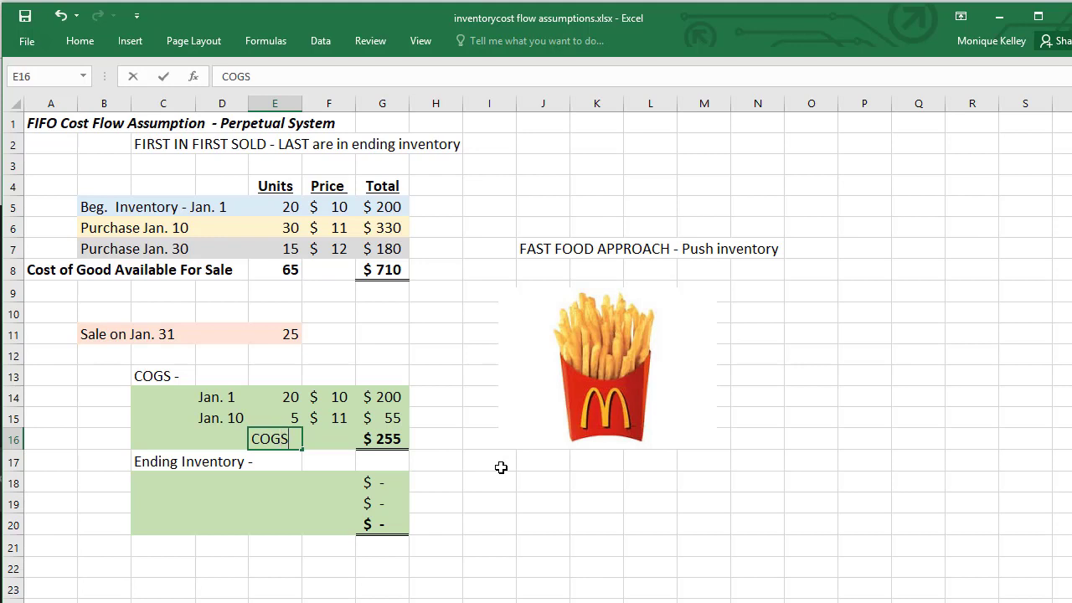
key("Return")
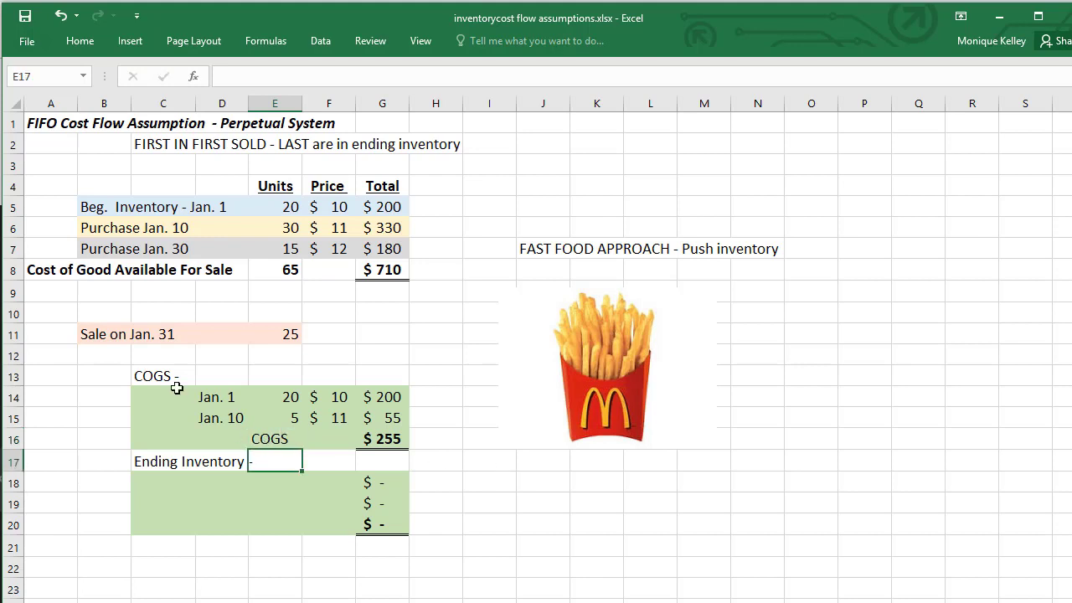
left_click(148, 464)
left_click(293, 335)
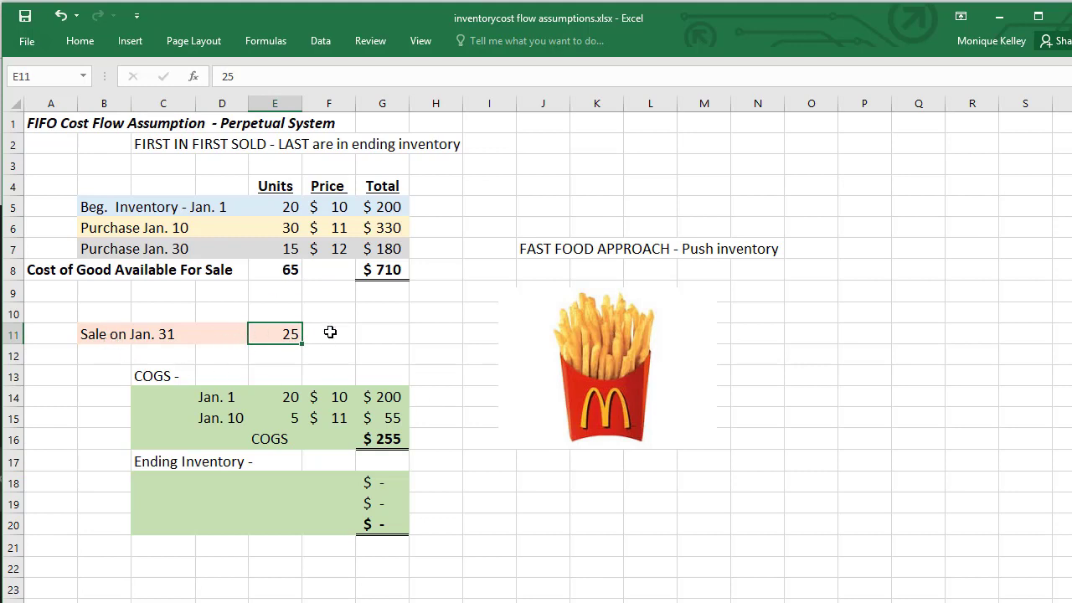
Step: Compute units on hand in E12 as =+E8-E11 (40) and label it 'units on hand'
left_click(282, 360)
type("+")
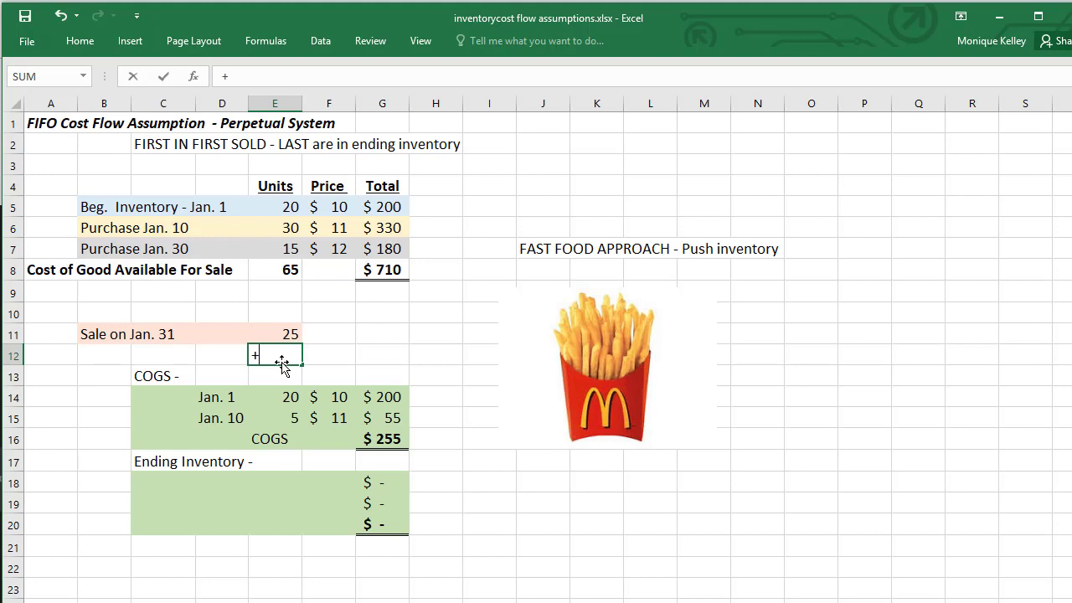
key("Up")
key("Up")
key("Up")
key("Up")
type("-")
key("Up")
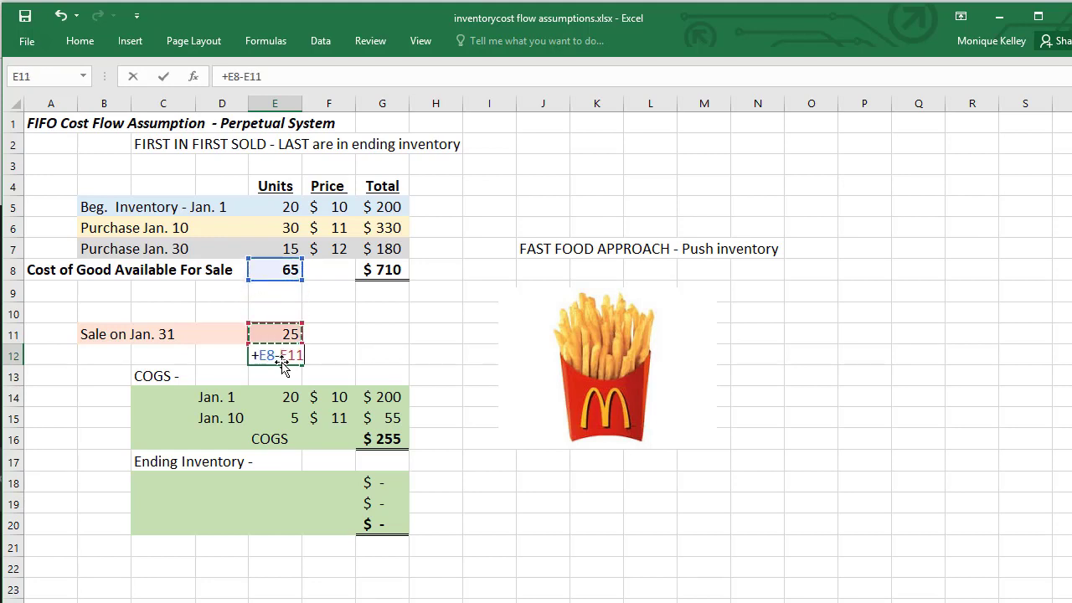
key("Return")
left_click(287, 355)
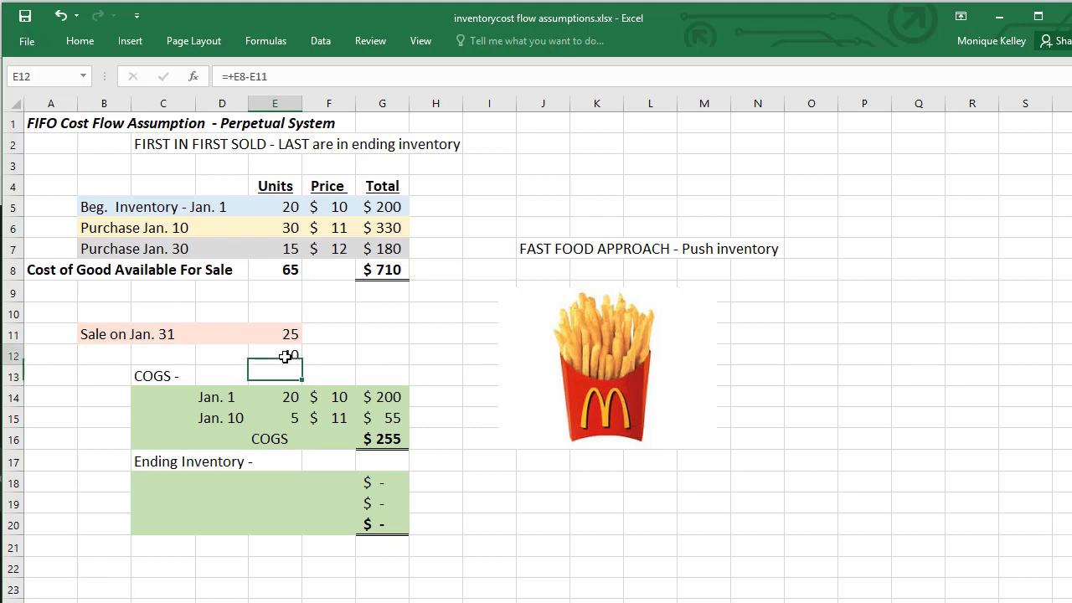
left_click(324, 360)
type("units on hand")
Step: Confirm the units-on-hand label, then enter Jan.30 with 15 units at $12 ($180) in row 18
key("Return")
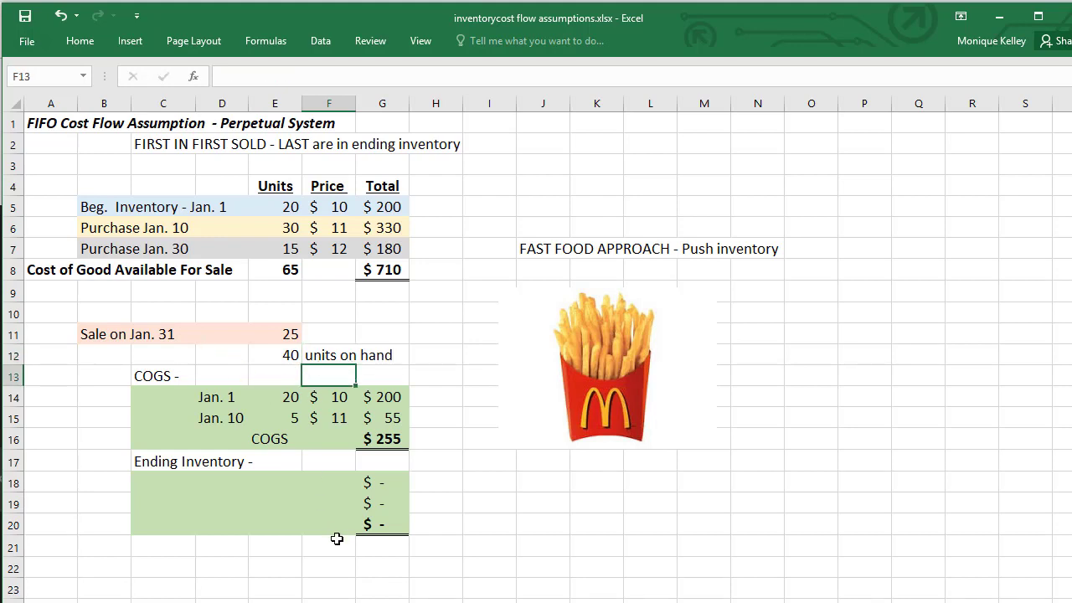
left_click(290, 356)
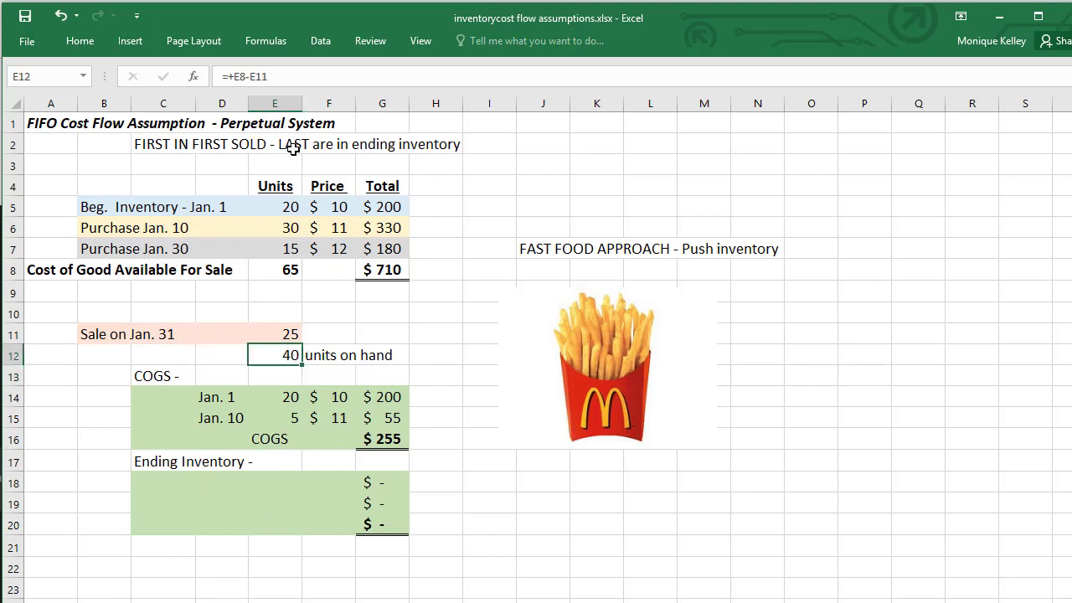
left_click(228, 482)
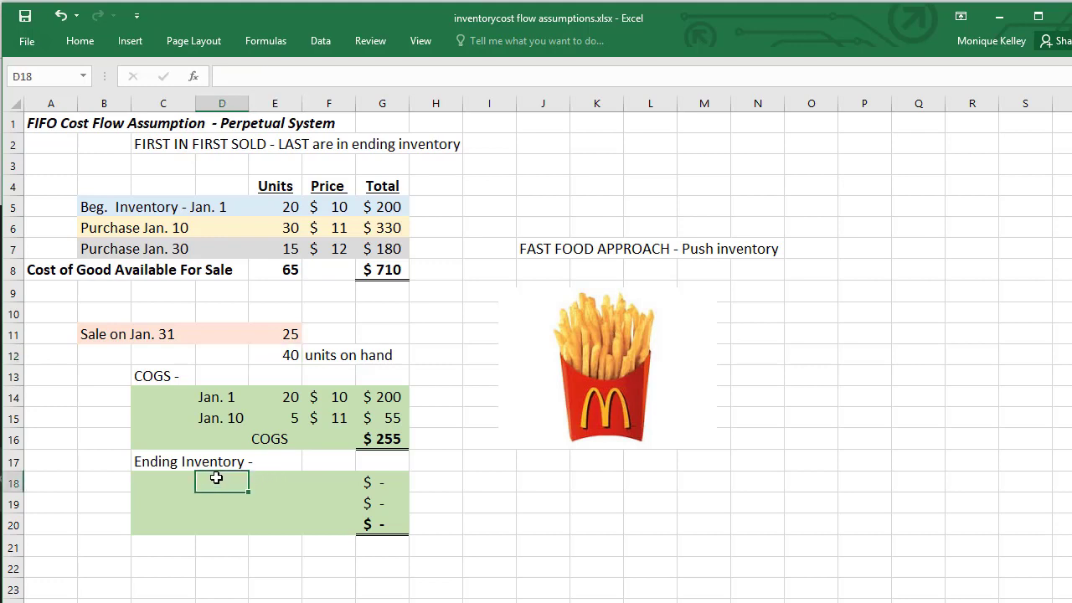
type("Jan.30")
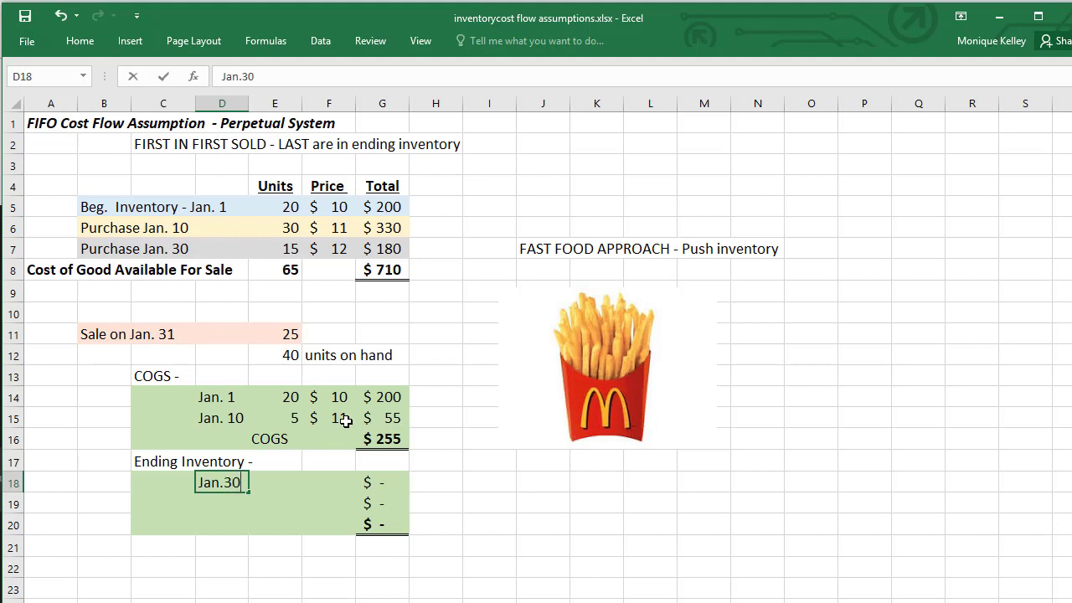
key("Tab")
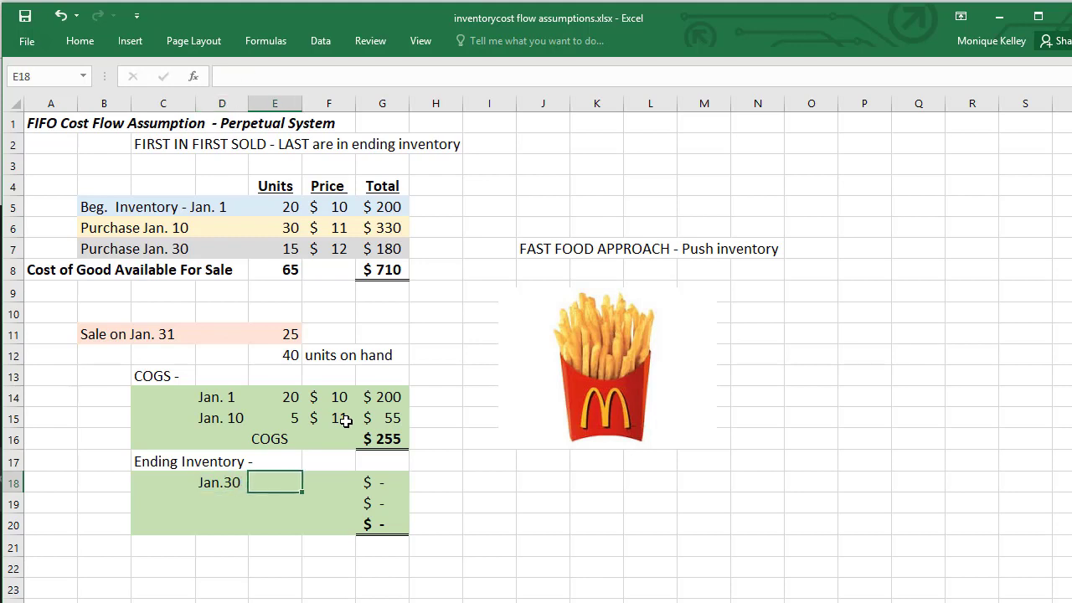
type("15")
key("Tab")
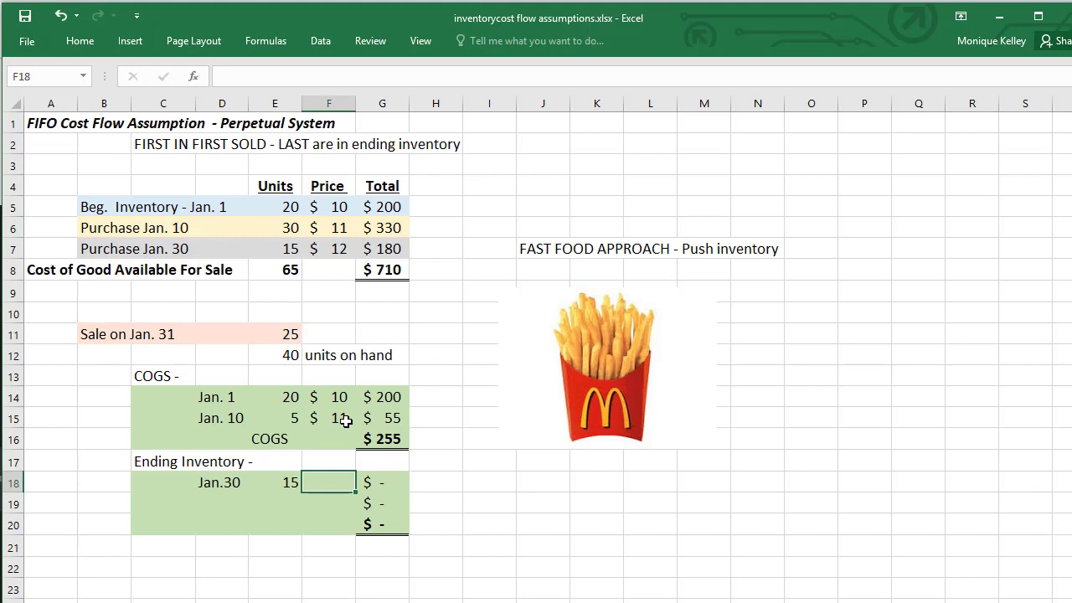
type("12")
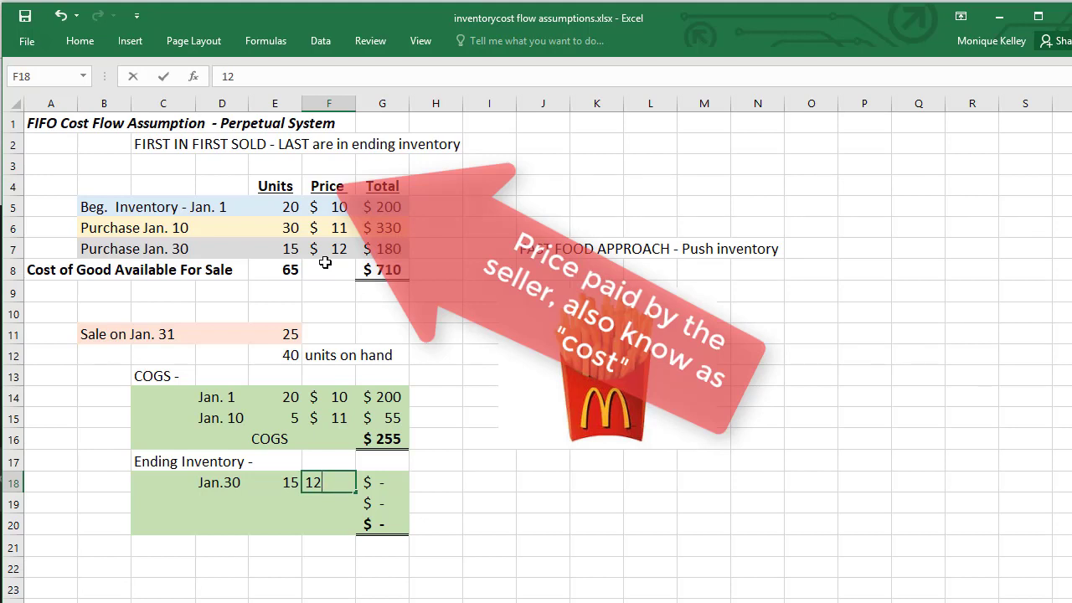
key("Return")
key("Left")
key("Up")
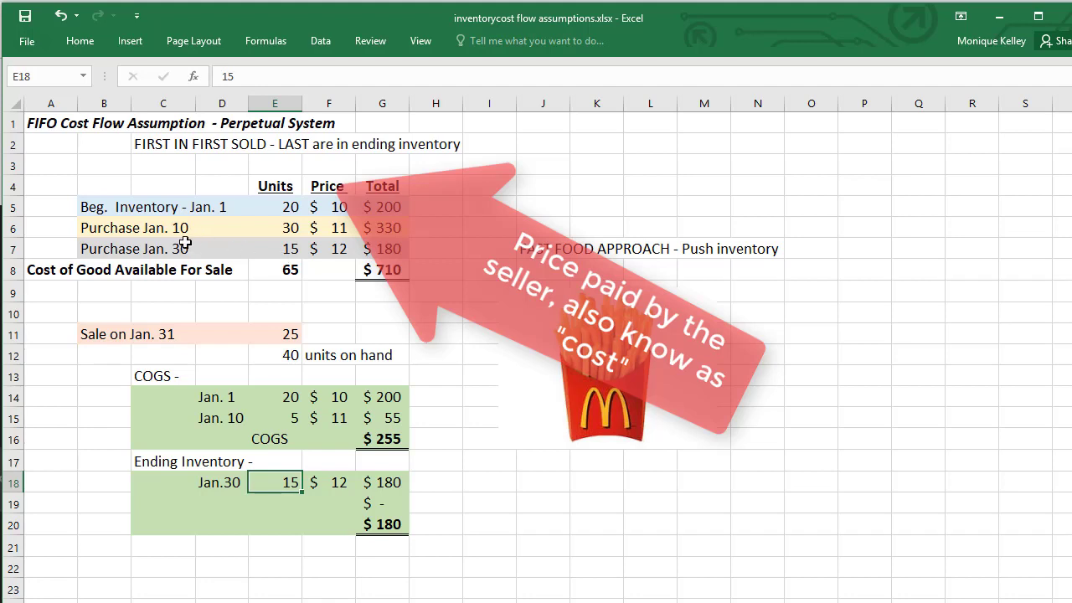
left_click(221, 500)
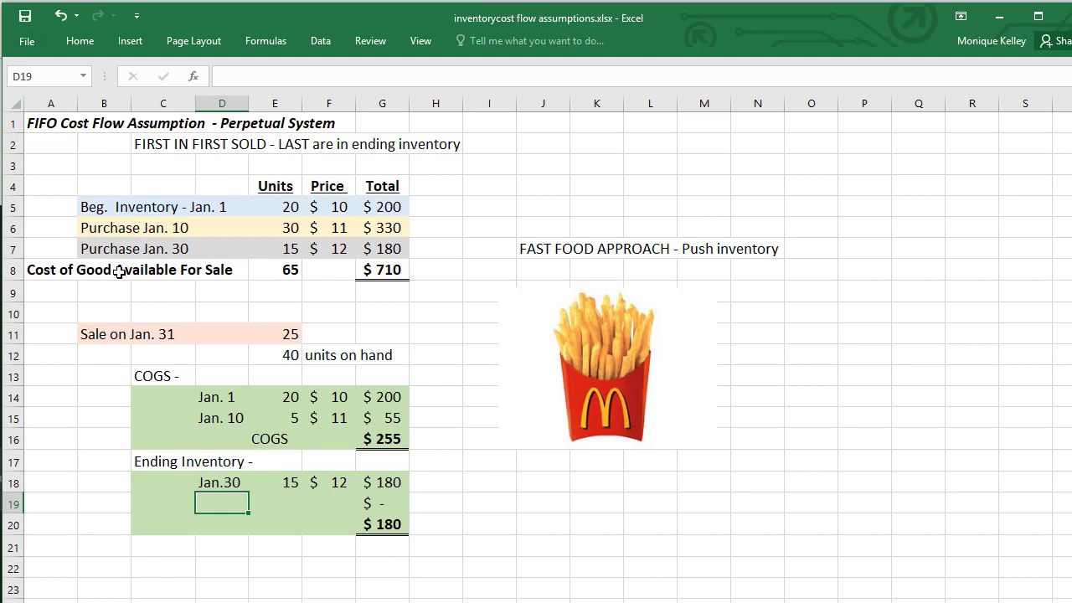
Step: Enter Jan. 10 in D19 with 25 units at $11, raising ending inventory to $455
type("Jan")
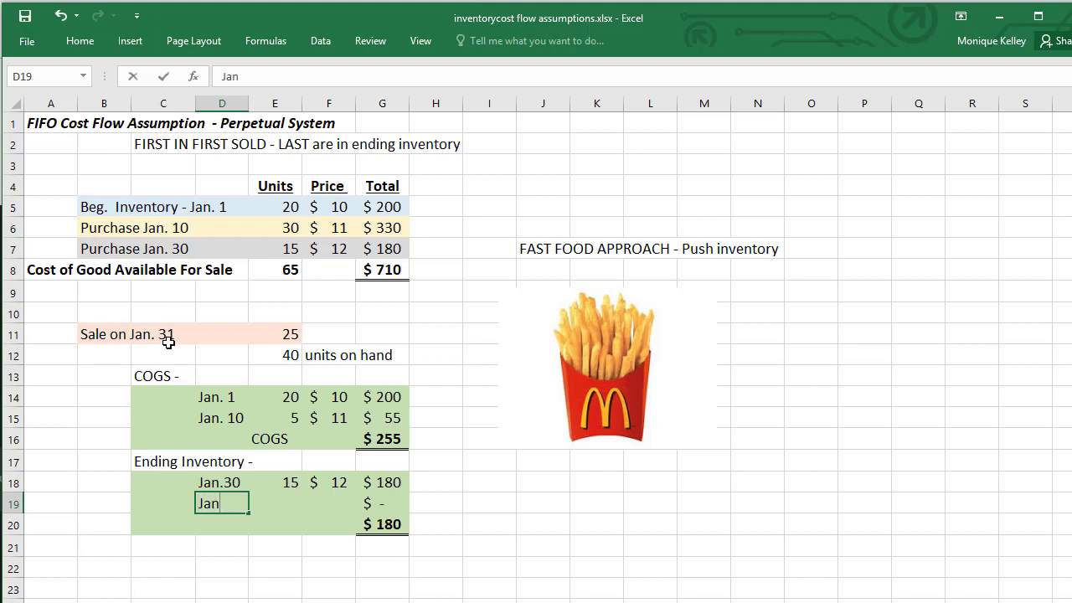
type(". 10")
key("Tab")
key("Tab")
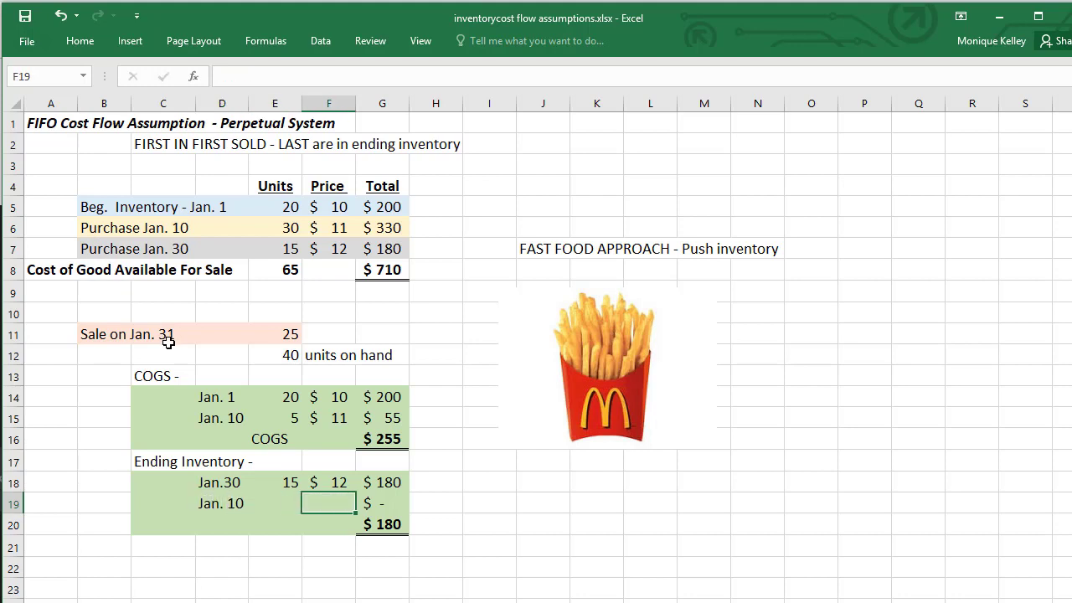
key("Left")
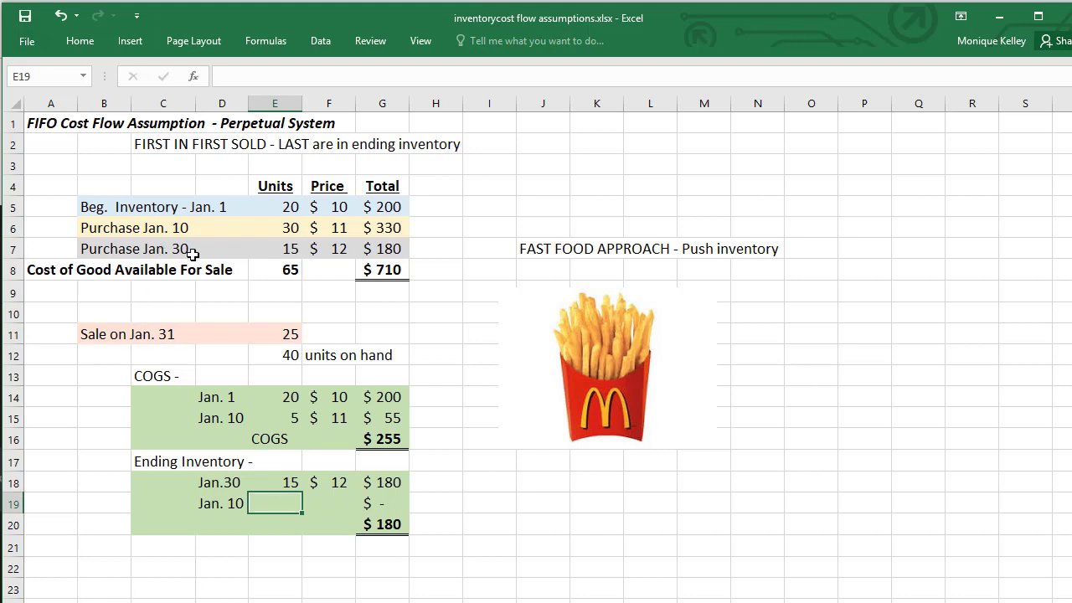
left_click(289, 356)
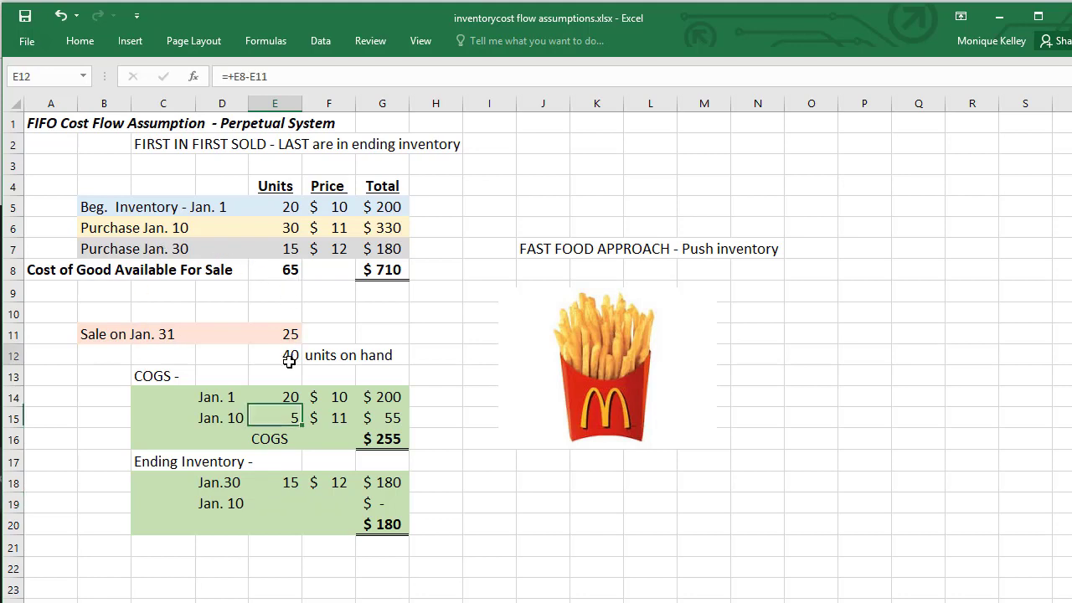
left_click_drag(274, 355, 406, 355)
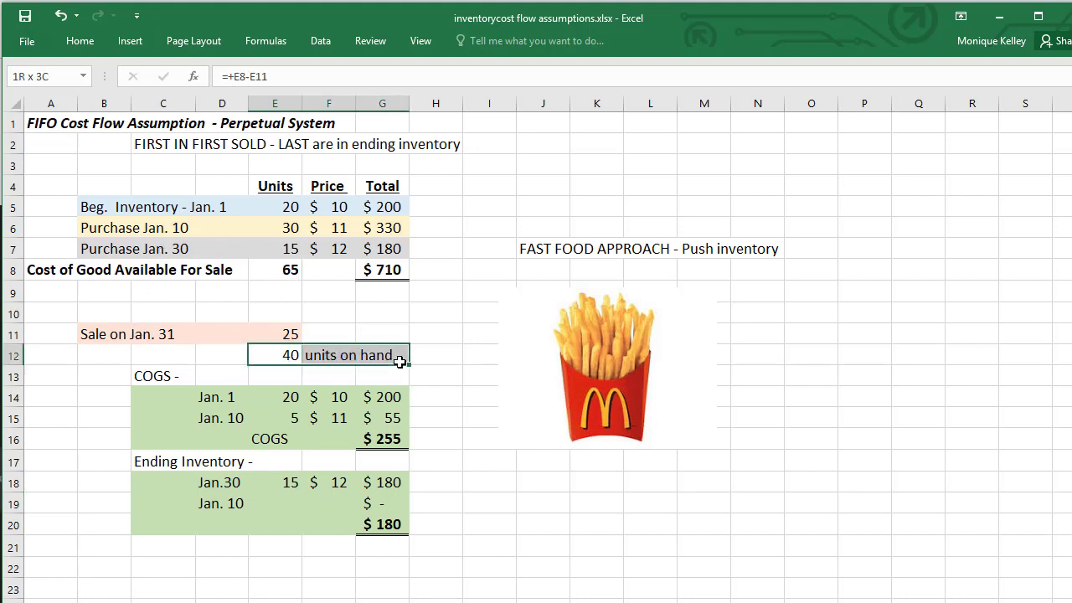
left_click(285, 503)
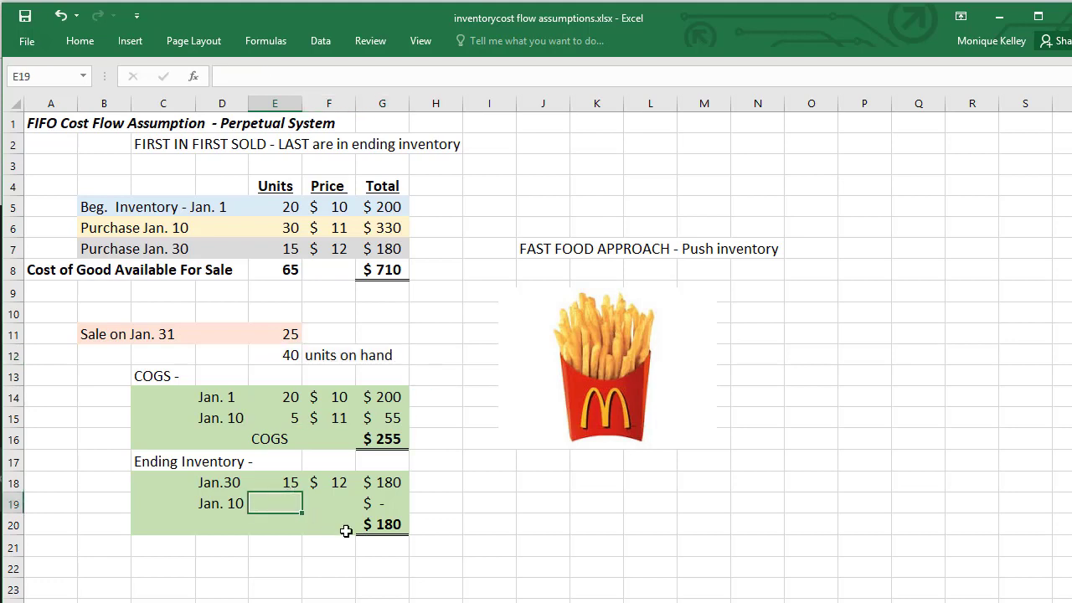
type("25")
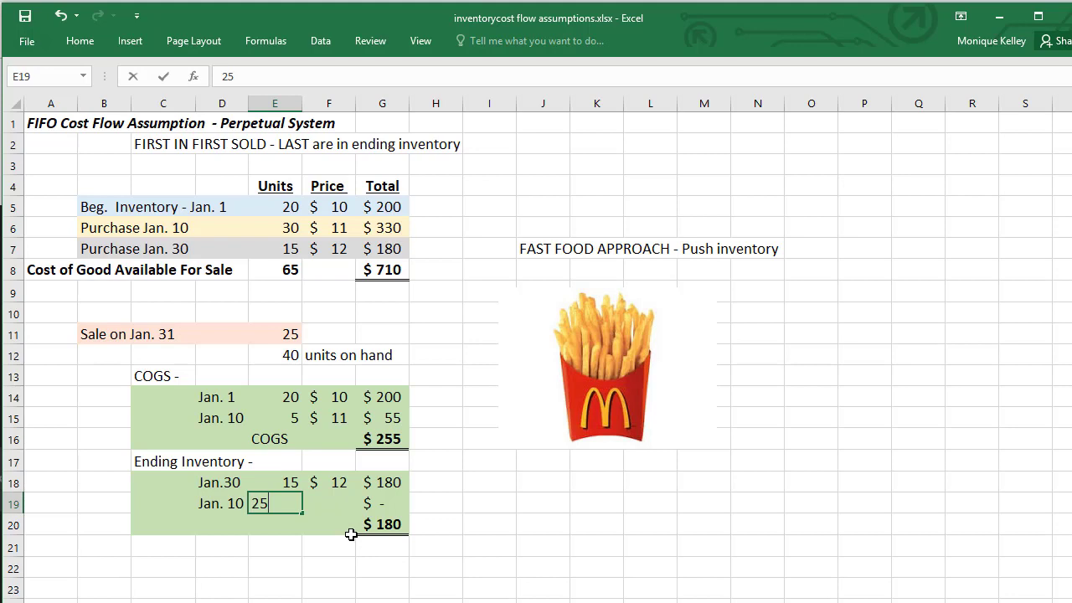
key("Tab")
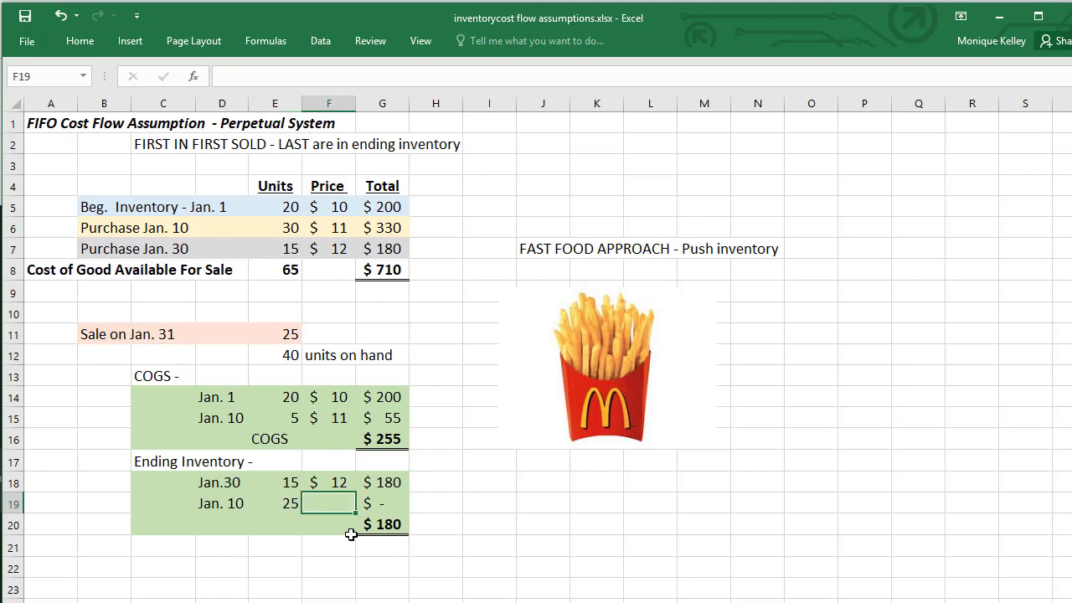
type("11")
key("Return")
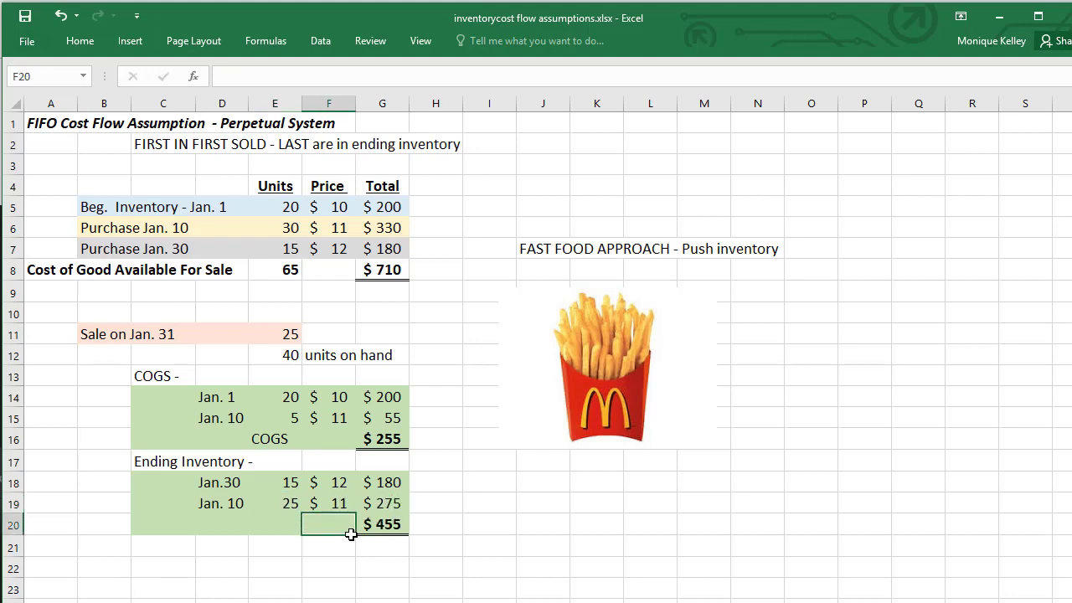
left_click(372, 528)
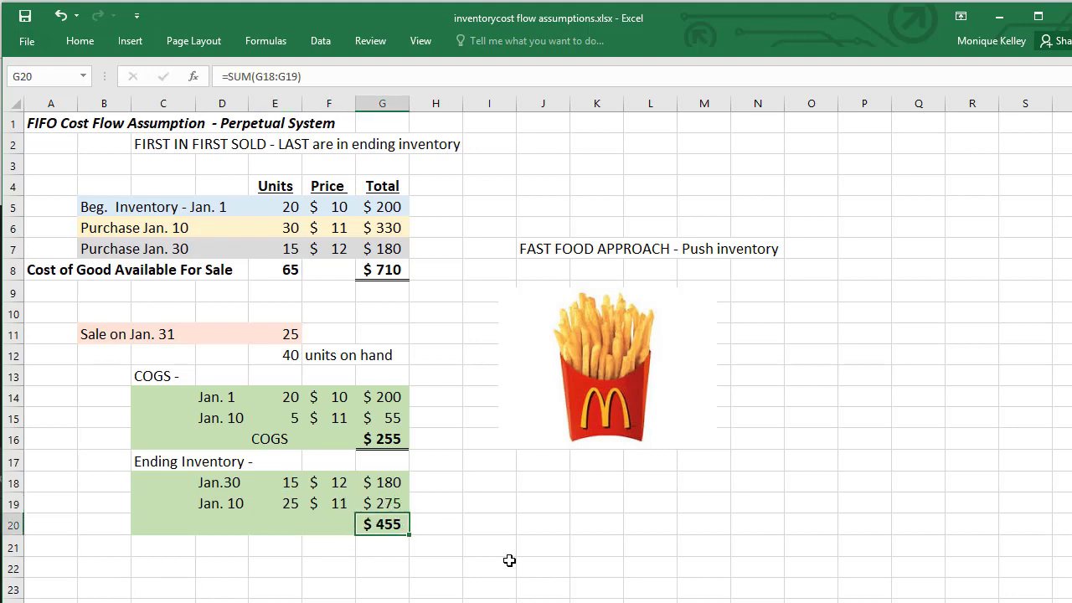
Step: Type 'End. Inv.' in E20 beside the $455 ending inventory total
left_click(262, 528)
type("En")
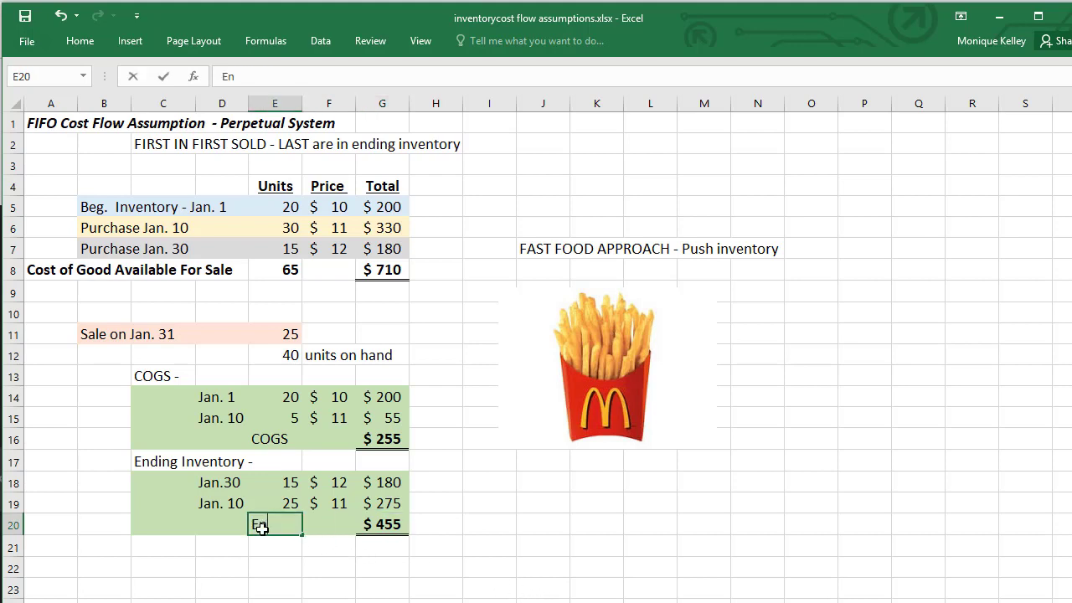
type("d. Inv.")
key("Return")
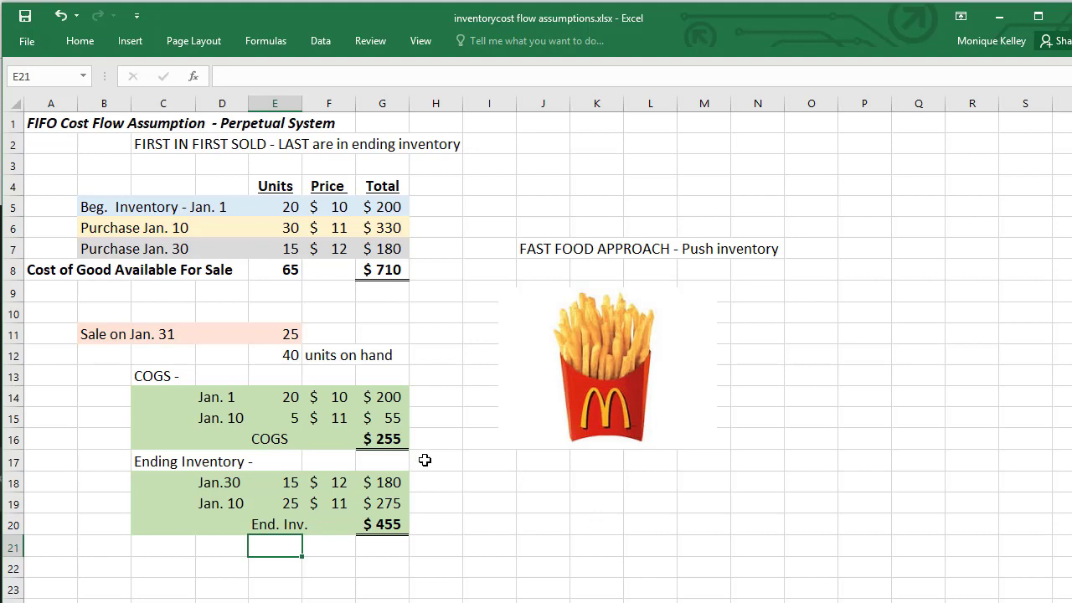
left_click_drag(270, 436, 403, 442)
left_click_drag(278, 522, 391, 526)
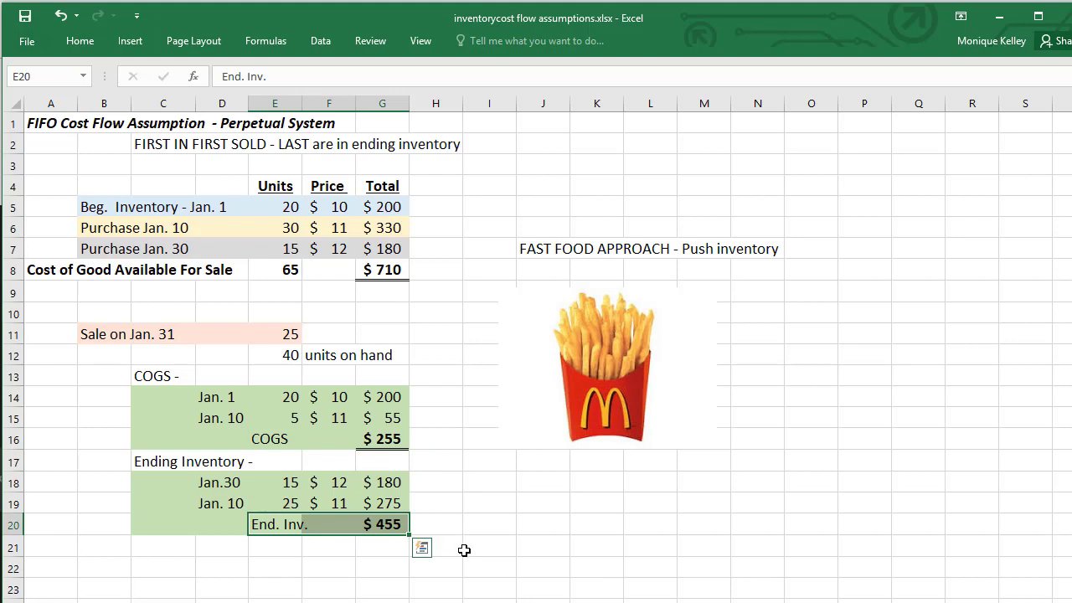
left_click_drag(414, 438, 418, 533)
left_click(379, 587)
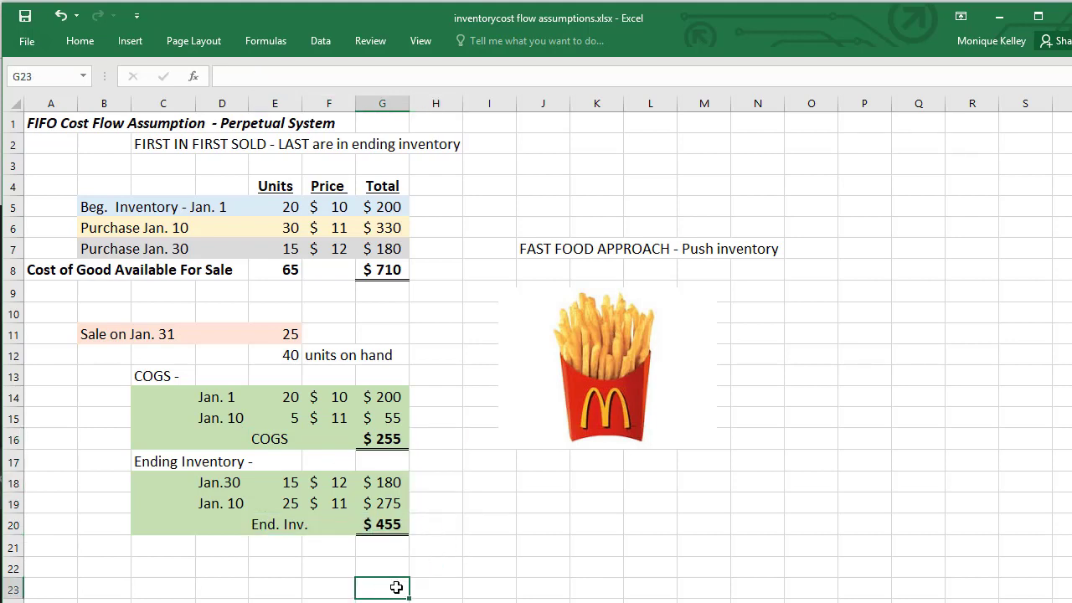
Step: Enter =+G16+G20 in G23 to add COGS and ending inventory, giving $710
type("+")
left_click(371, 441)
type("+")
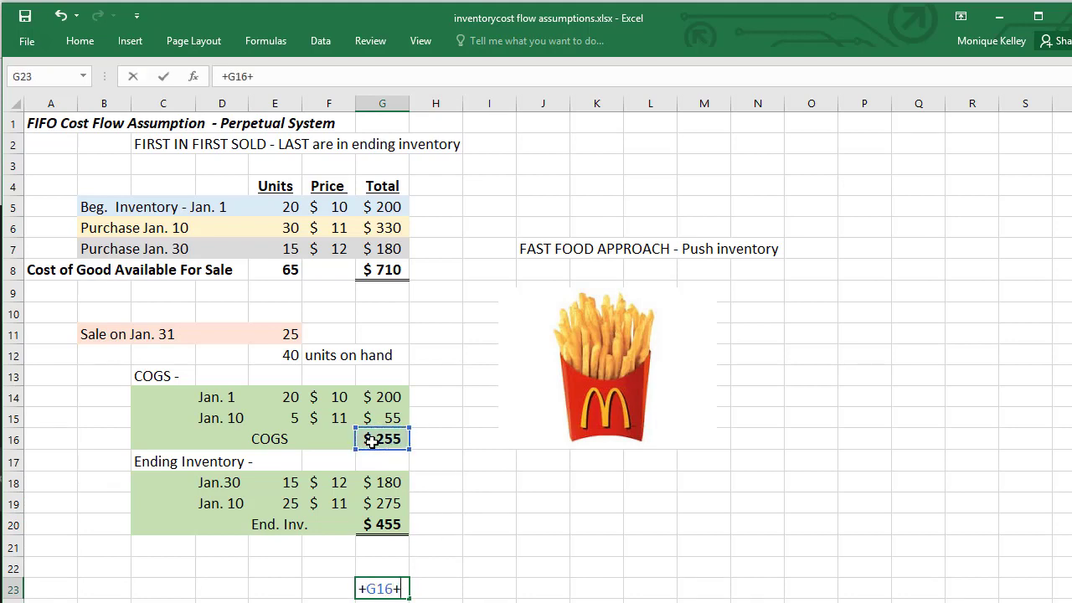
left_click(384, 526)
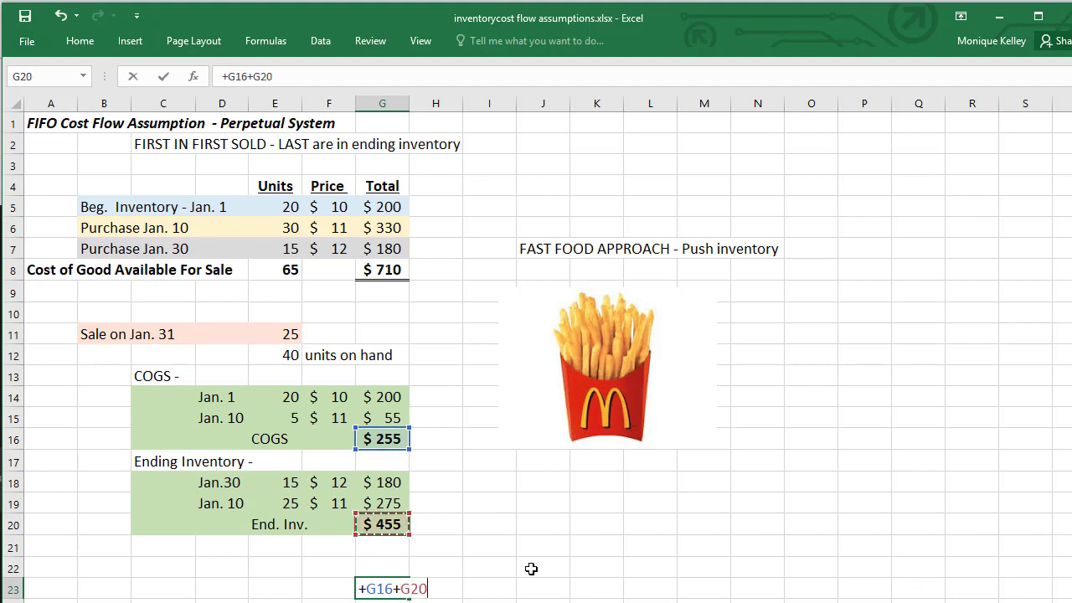
key("Return")
Step: Label the $710 check row COGAFS in E23
key("Up")
key("Left")
key("Left")
key("Left")
key("Left")
key("Right")
key("Right")
type("COG")
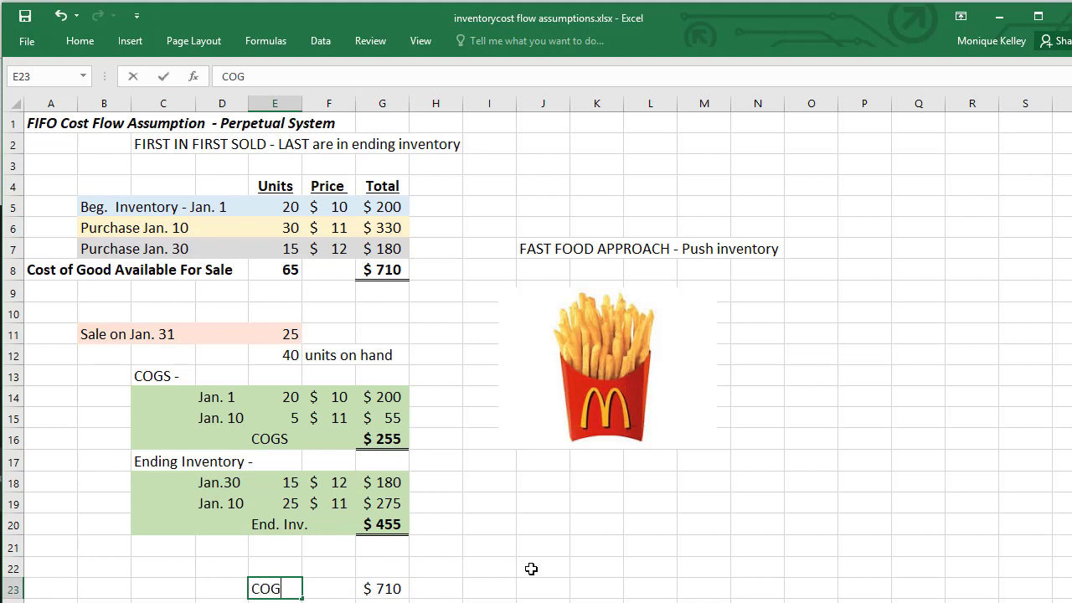
type("AFS")
key("Return")
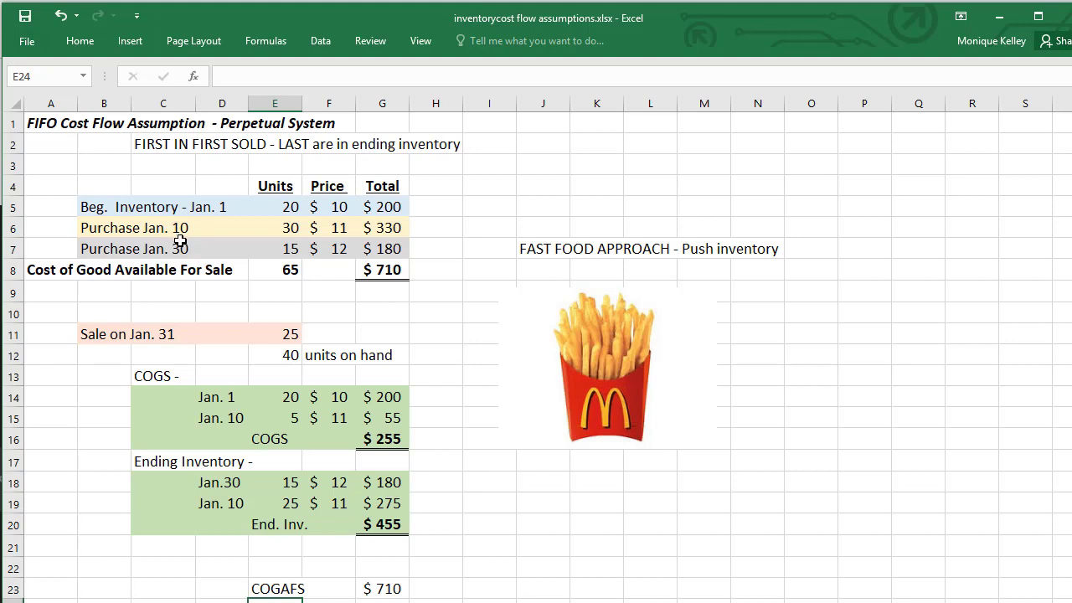
left_click(393, 593)
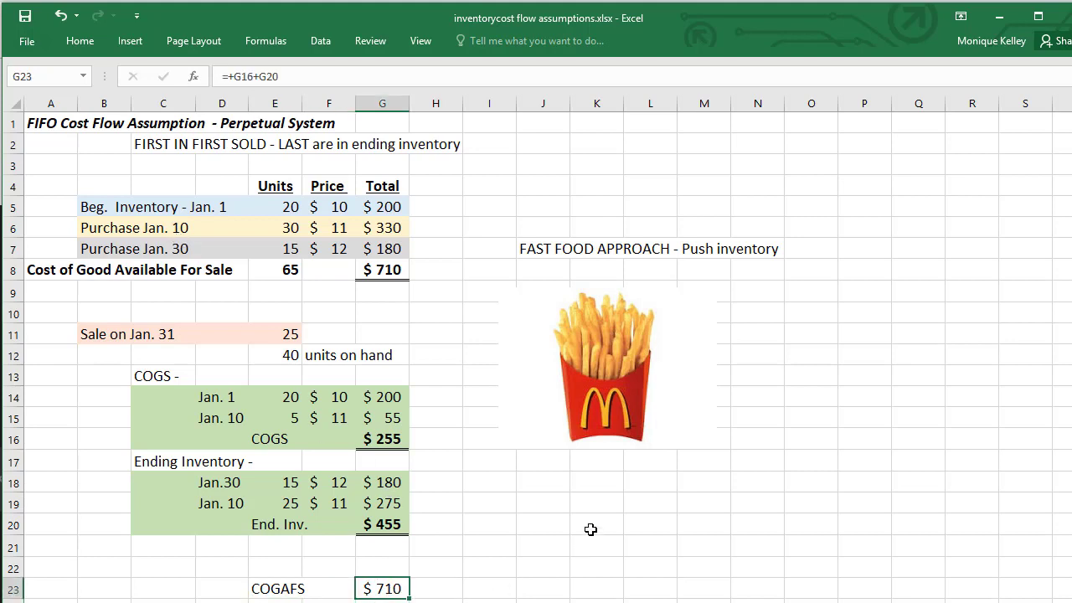